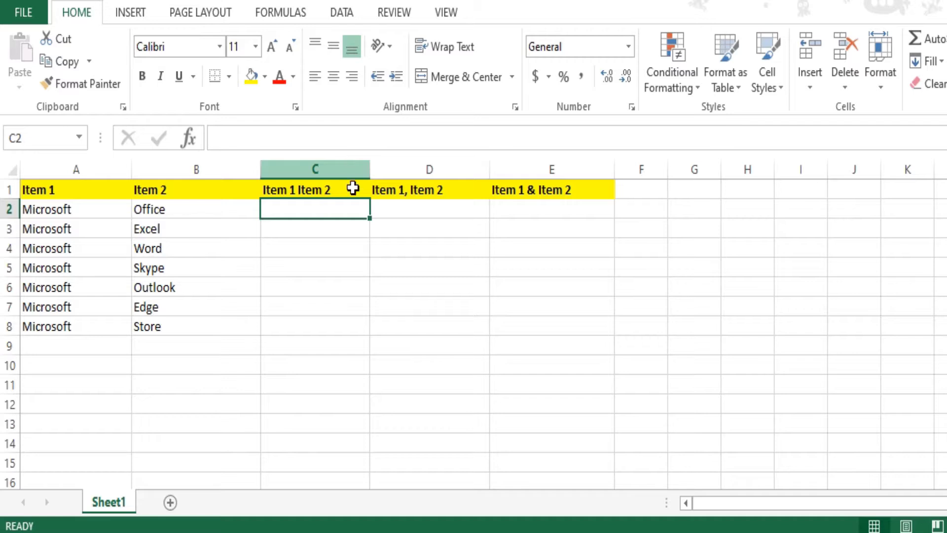
- Examine the Item 1 and Item 2 entries in A2:B8 and the empty combined-item columns C to E
left_click(409, 204)
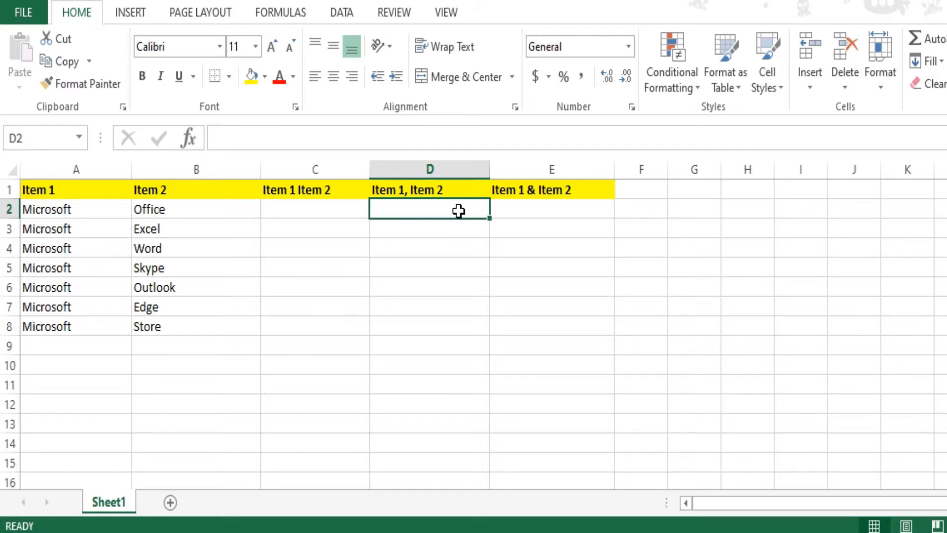
left_click(536, 207)
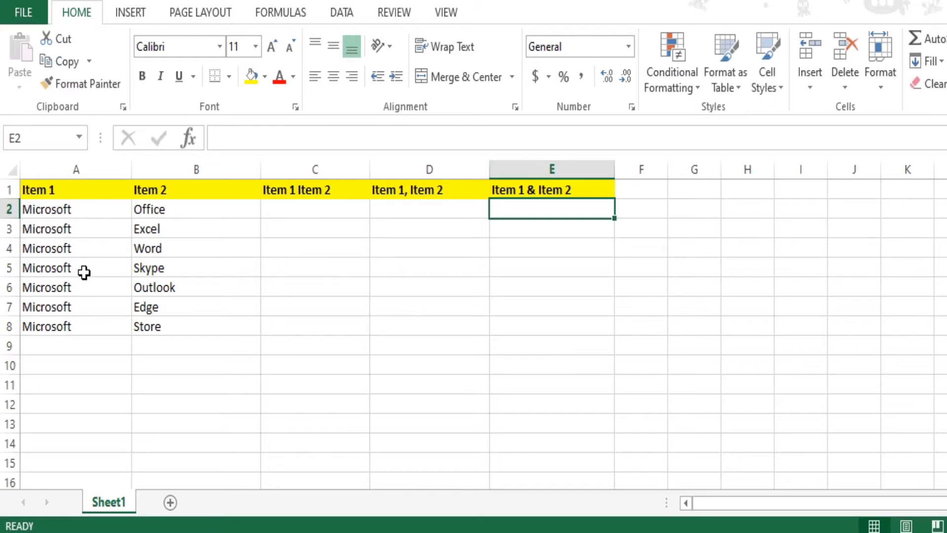
left_click(47, 212)
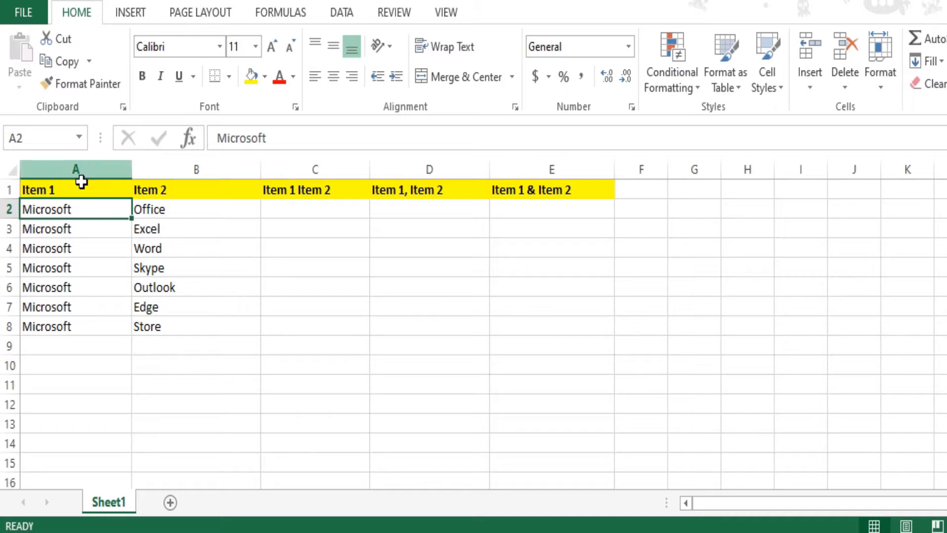
left_click_drag(80, 162, 202, 162)
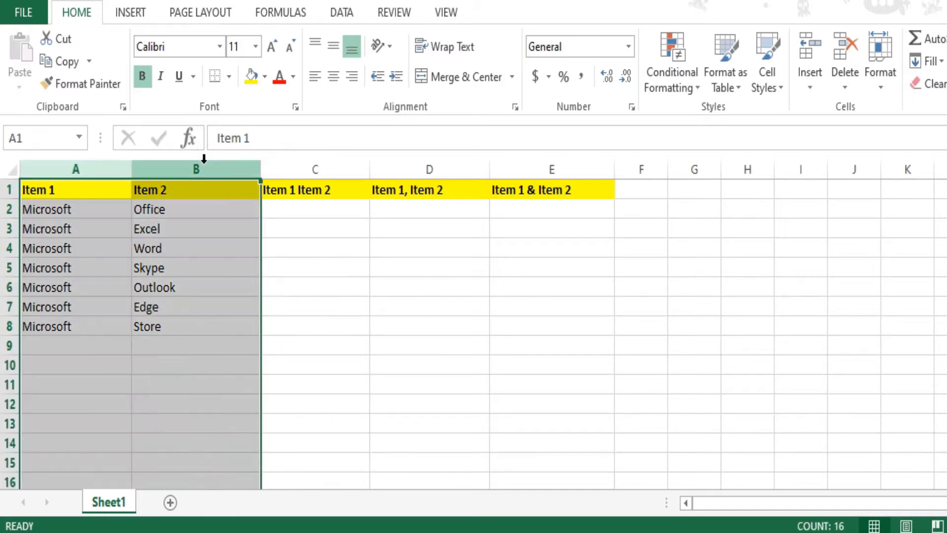
left_click(325, 243)
left_click_drag(99, 205, 188, 351)
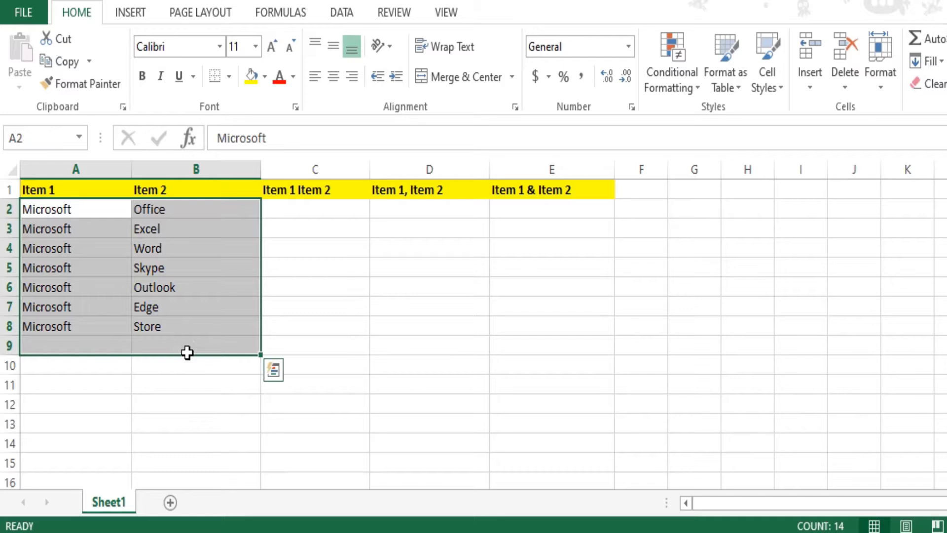
left_click(321, 251)
left_click(310, 213)
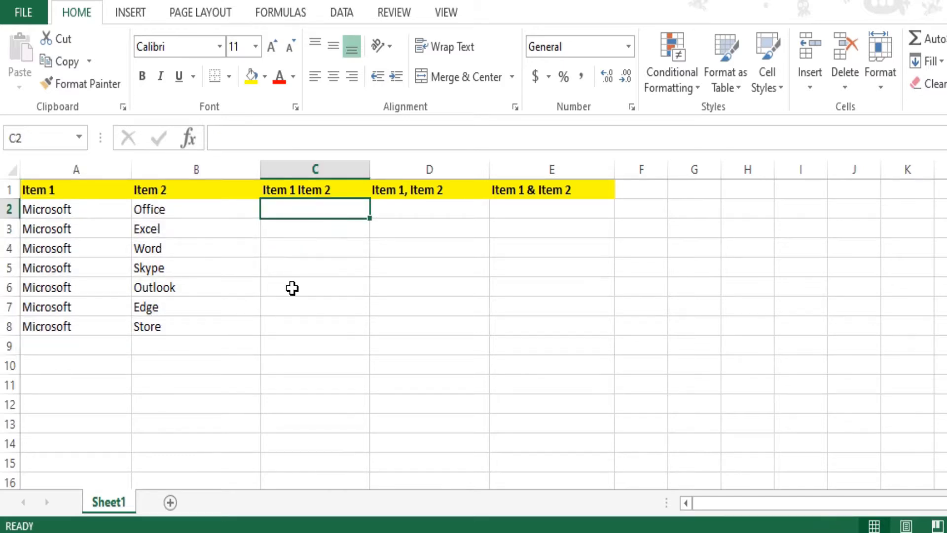
left_click(84, 209)
left_click_drag(91, 209, 94, 335)
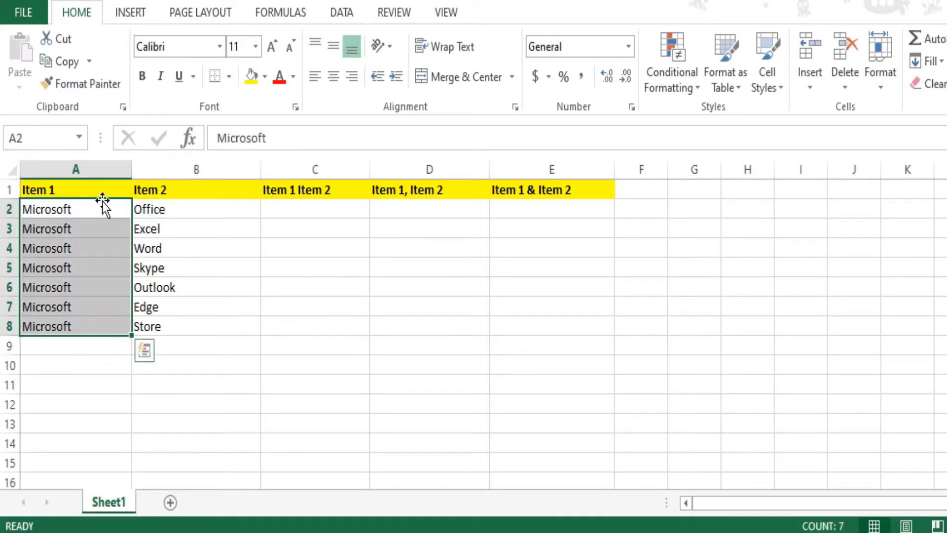
left_click(96, 226)
left_click(104, 189)
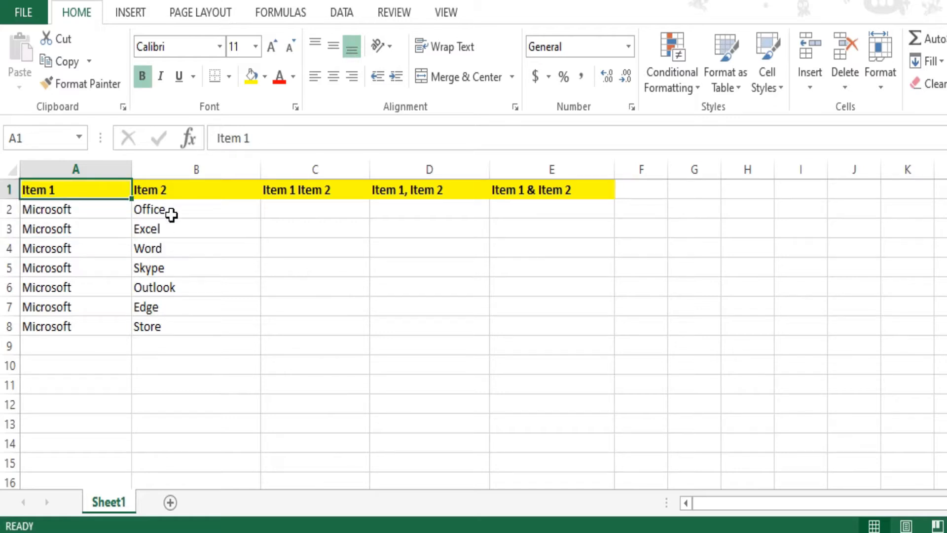
left_click_drag(202, 207, 199, 333)
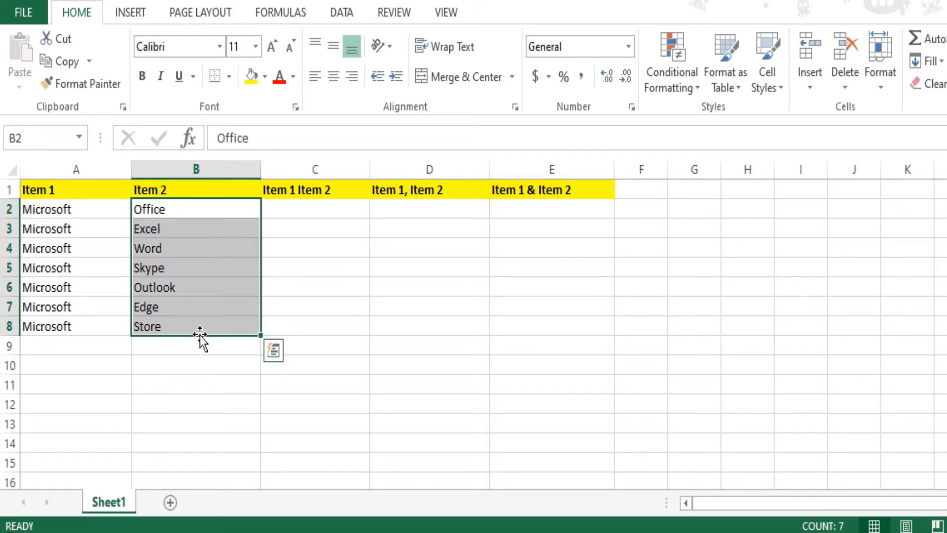
left_click(240, 186)
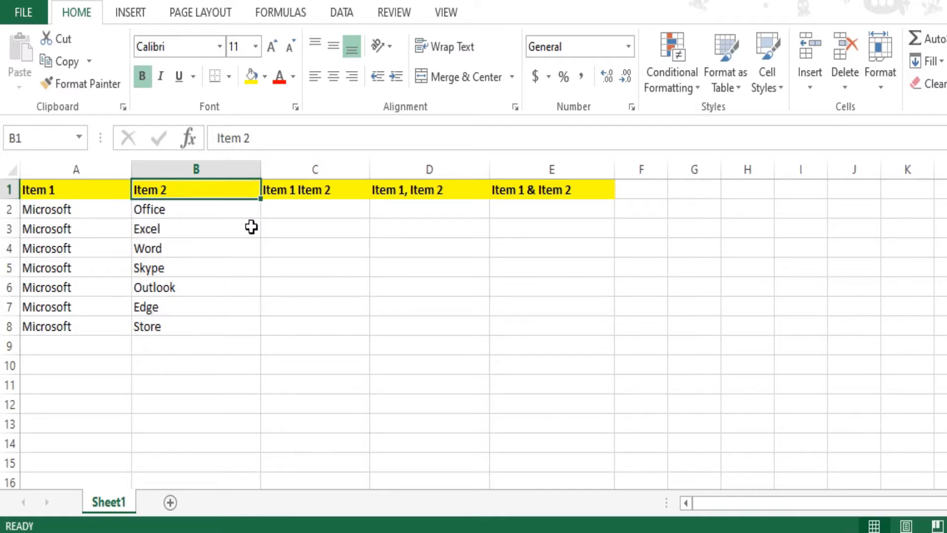
left_click(331, 190)
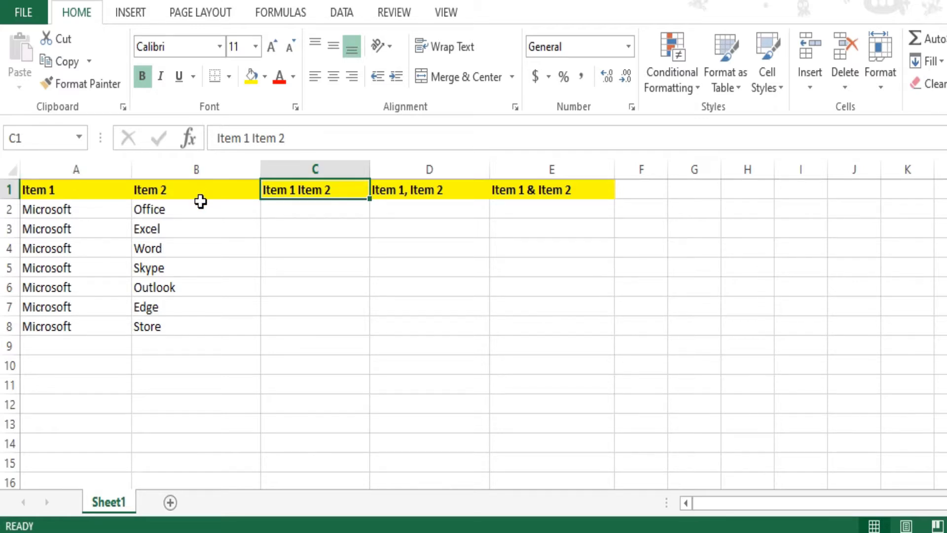
- Enter the combined text "Microsoft Office" in C2 and "Microsoft Excel" in C3 manually
left_click(315, 210)
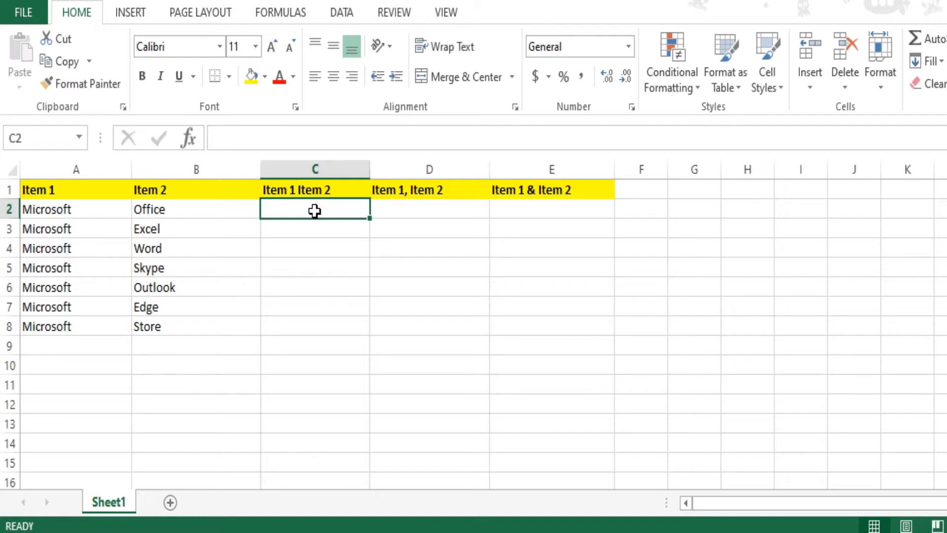
type("Microsoft")
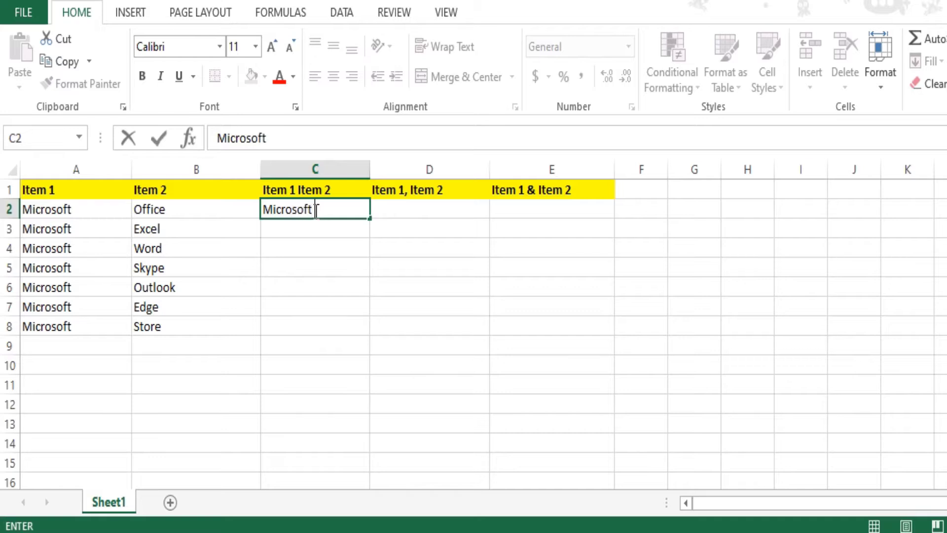
type(" Office")
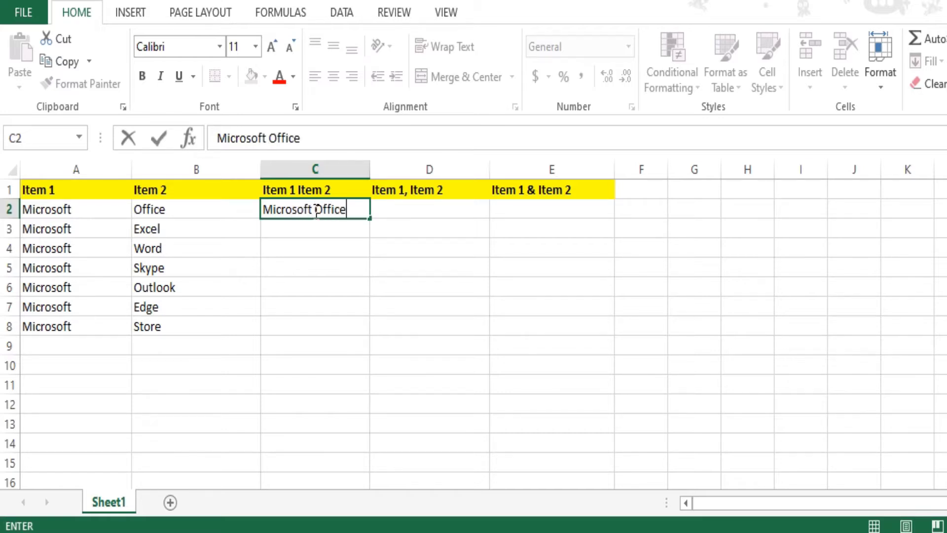
key("Return")
type("Microso")
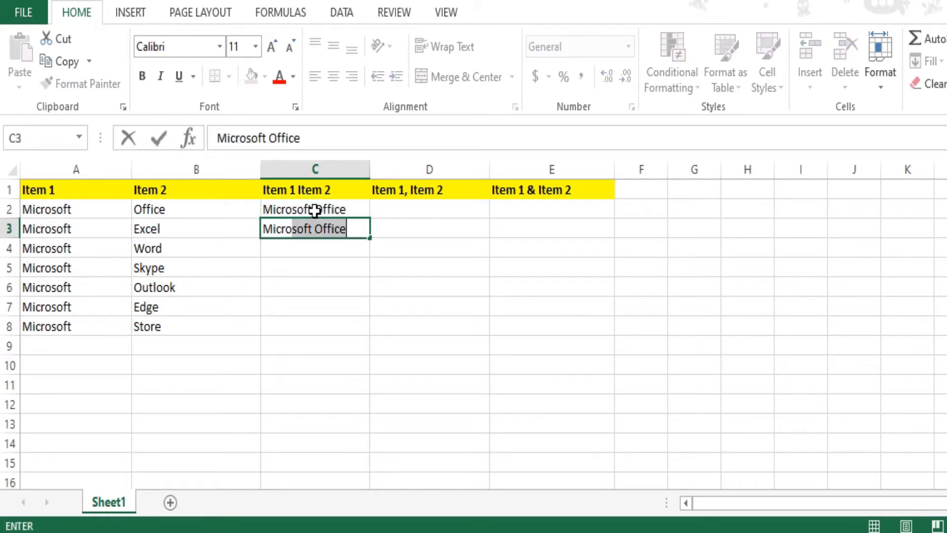
type("ft Excel")
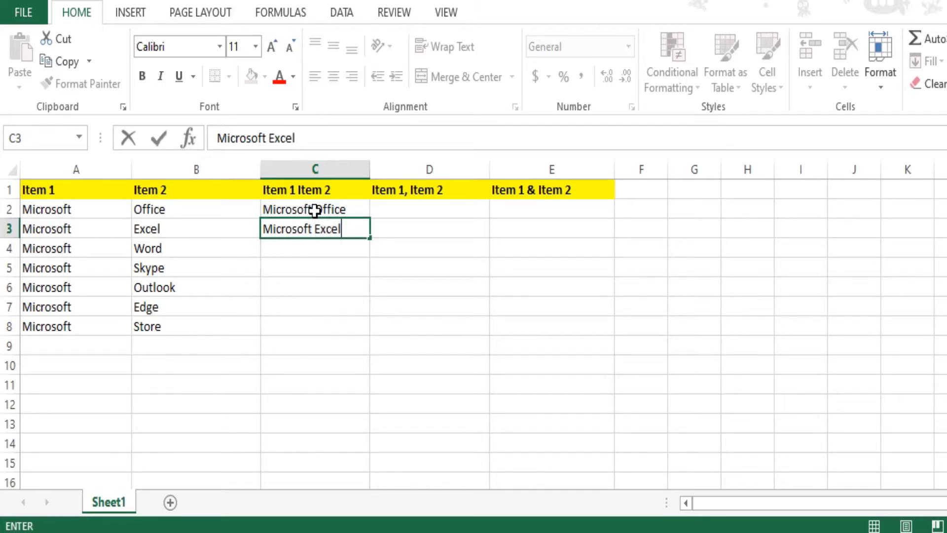
key("Return")
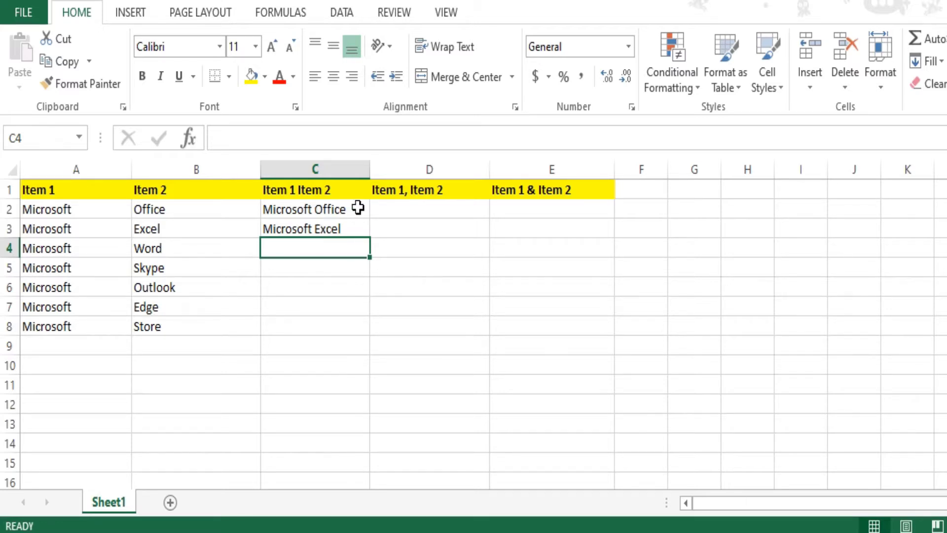
- Clear the manually entered text from cells C2 to C4
left_click_drag(357, 208, 350, 256)
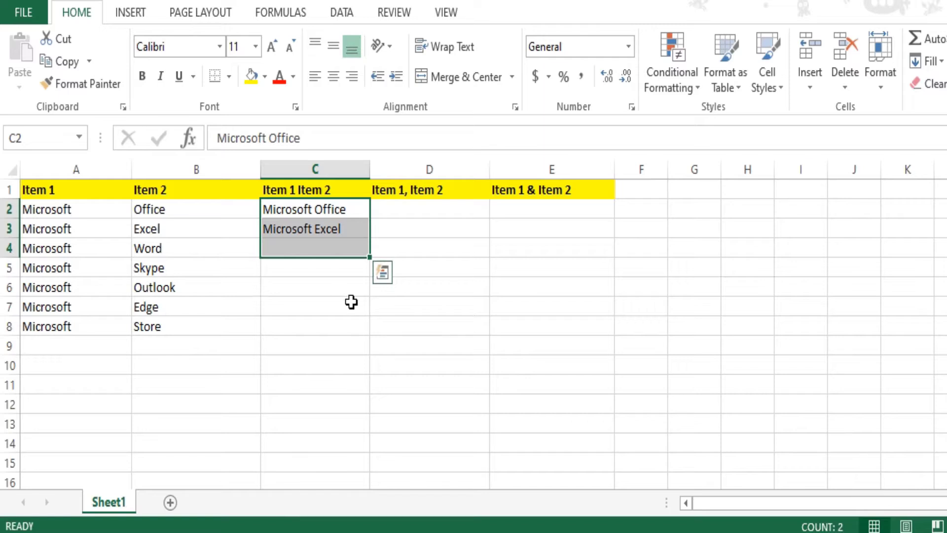
key("Delete")
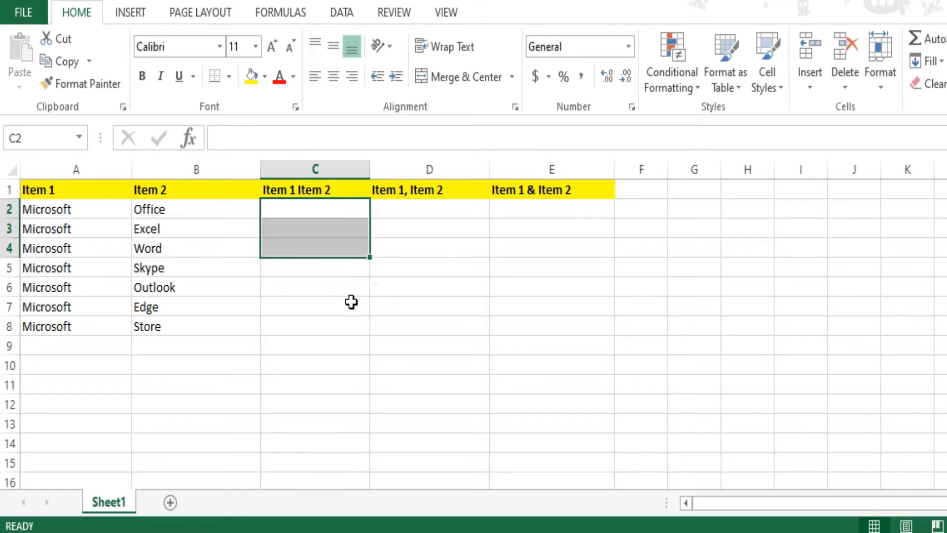
left_click(351, 301)
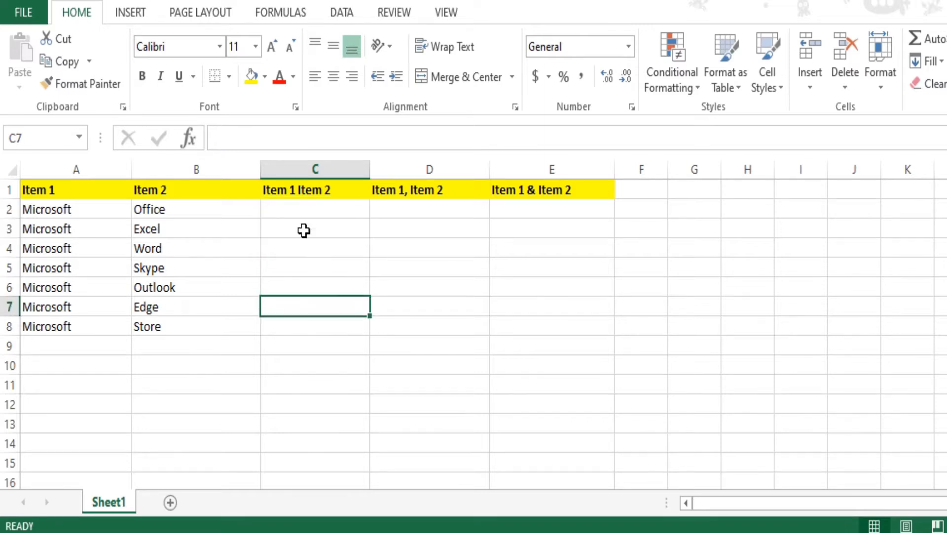
left_click(283, 205)
left_click_drag(283, 205, 284, 327)
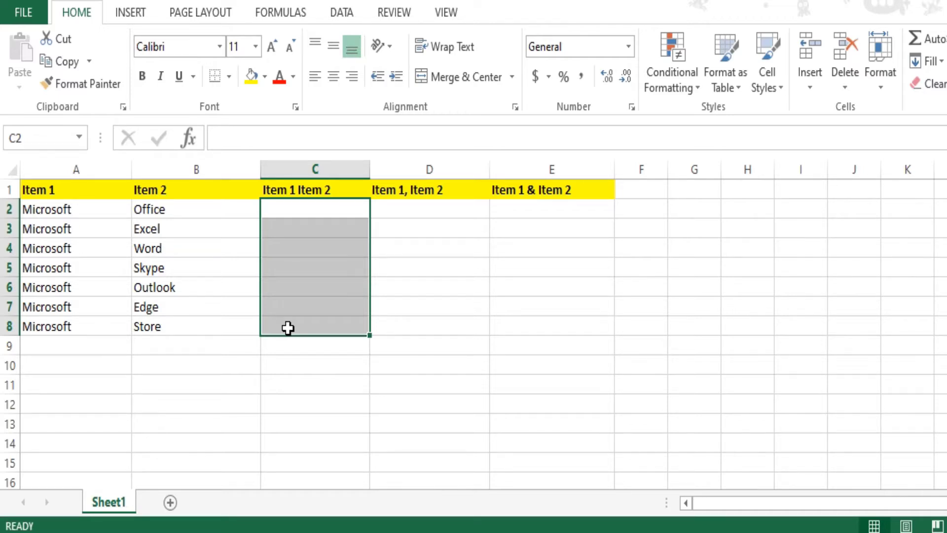
left_click(292, 244)
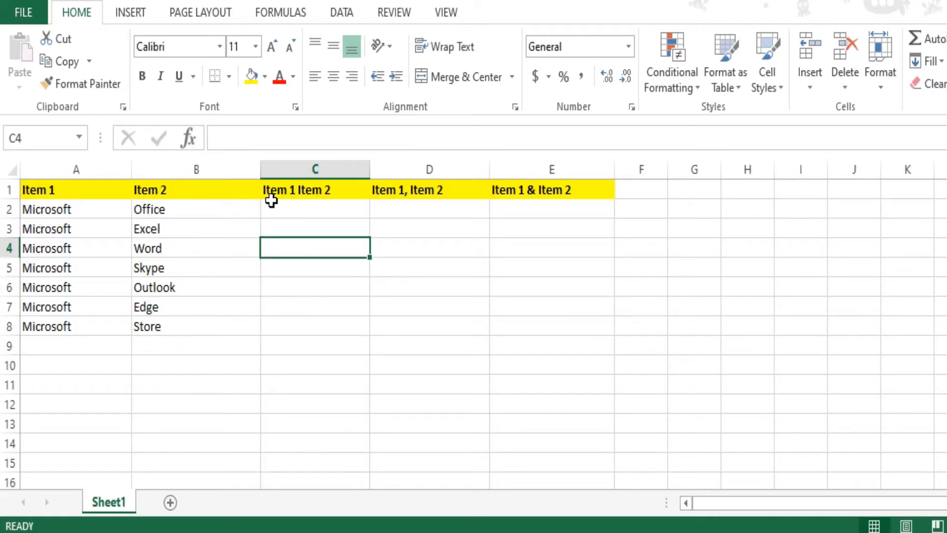
- Enter the formula =A2&" "&B2 in C2 to join Item 1 and Item 2 with a space
left_click(290, 208)
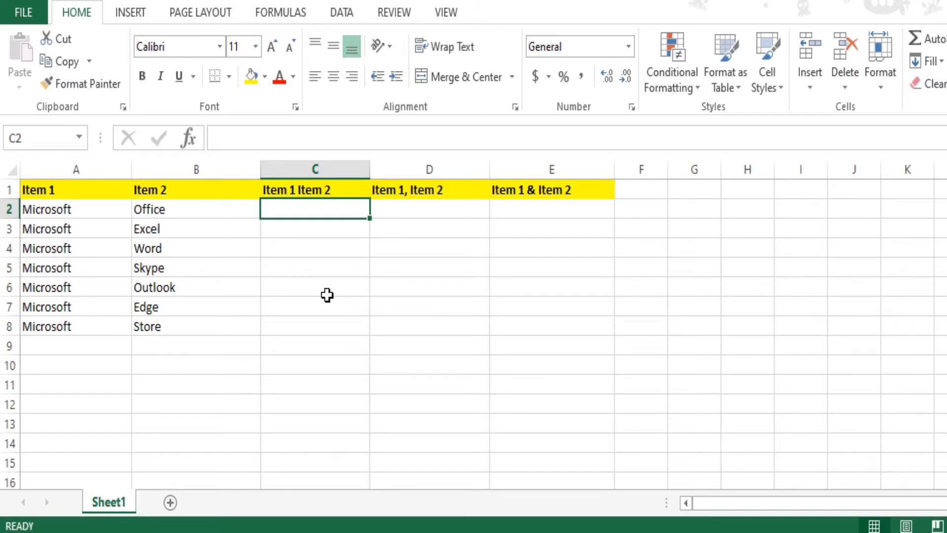
type("=")
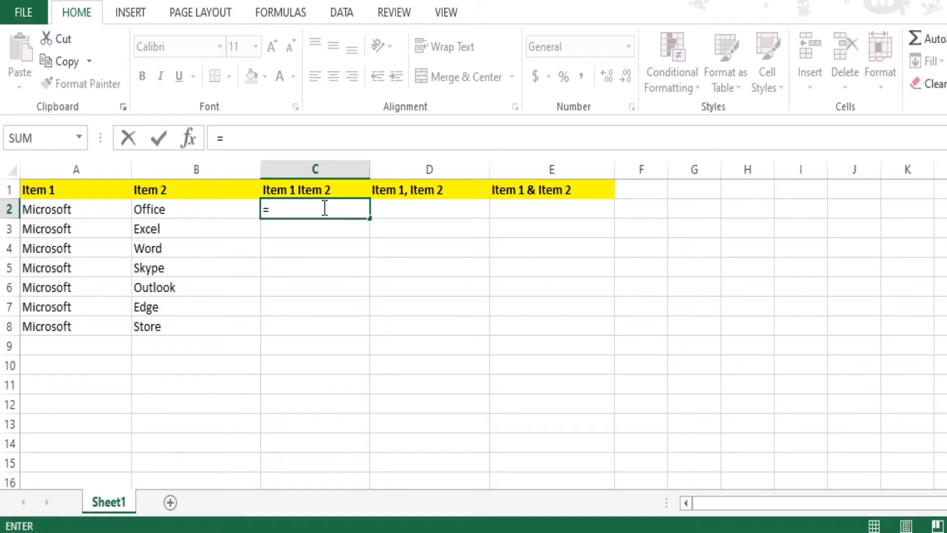
left_click(72, 209)
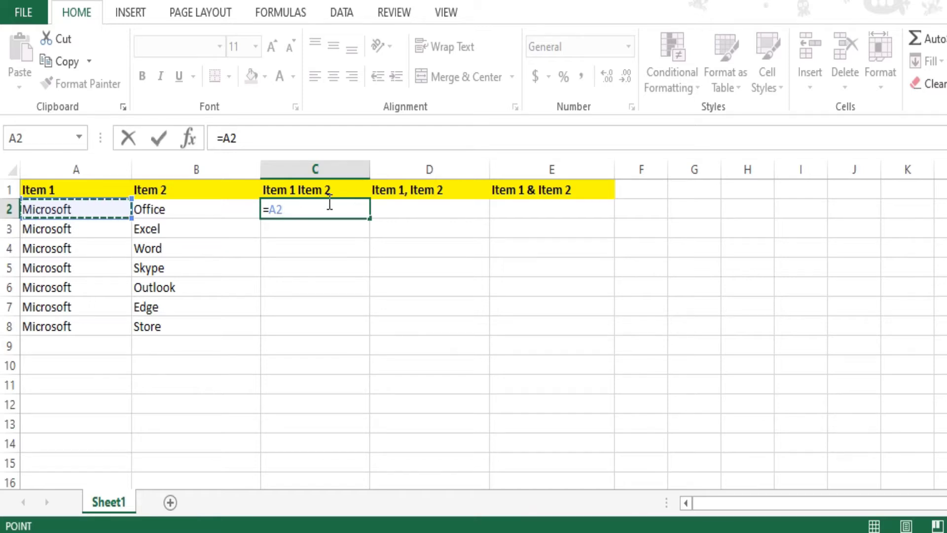
type("&")
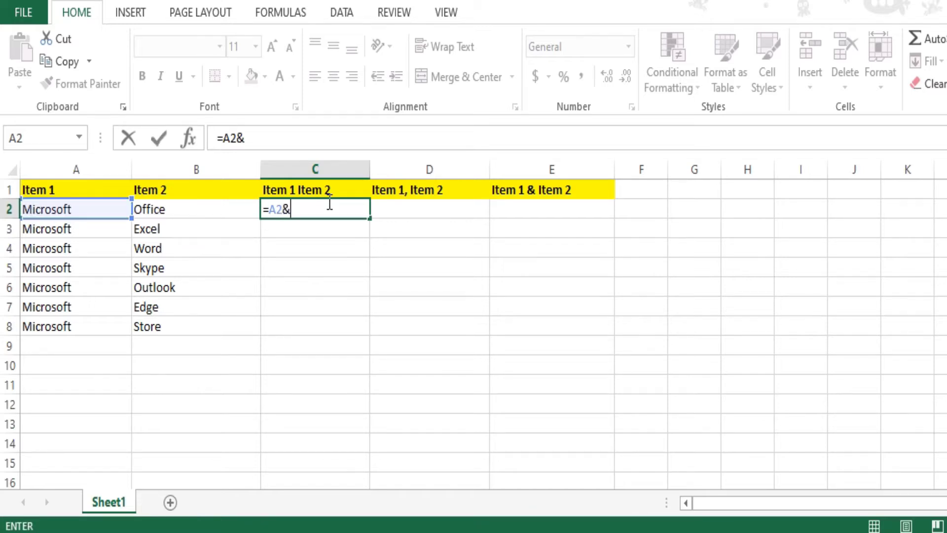
type("\" \"&")
left_click(163, 209)
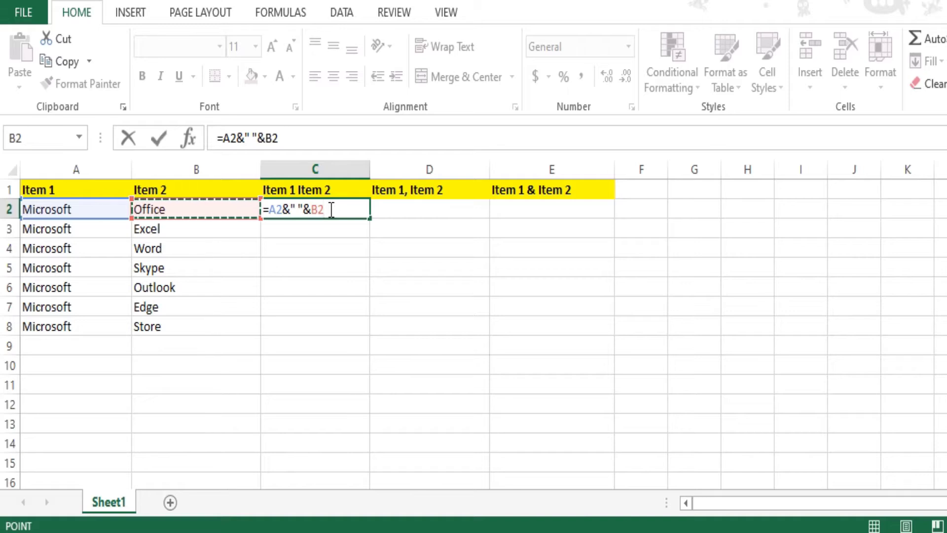
key("Return")
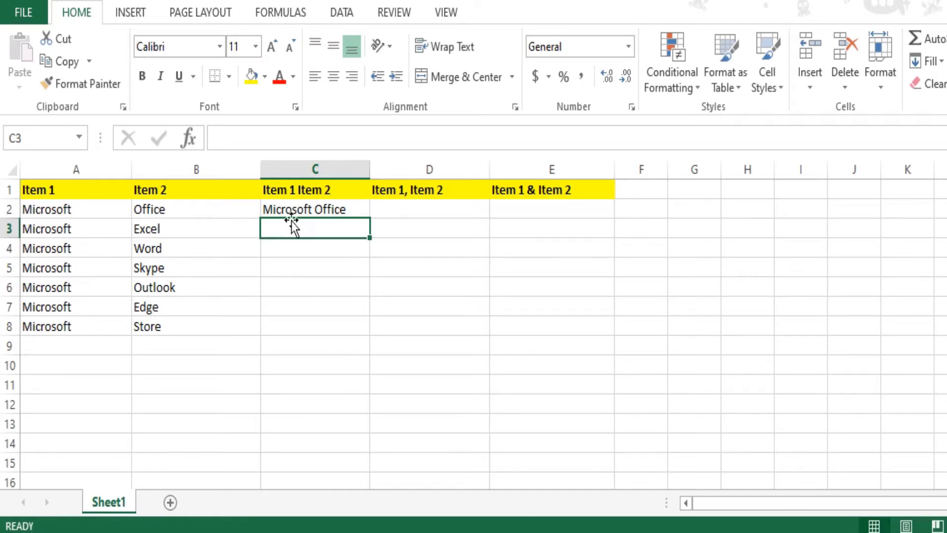
- Examine the parts of the formula in C2: the equals sign, the A2 reference and the quoted space between the ampersands
left_click(311, 207)
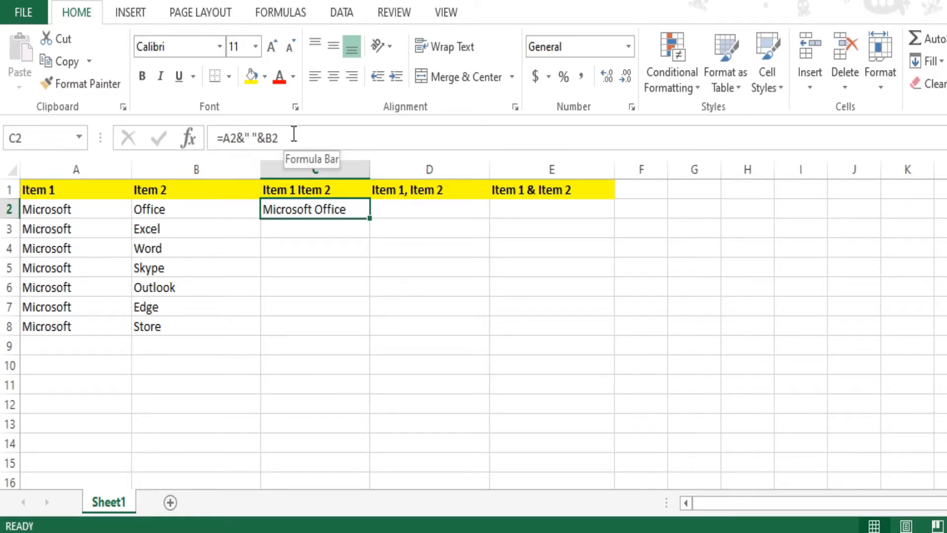
left_click(219, 137)
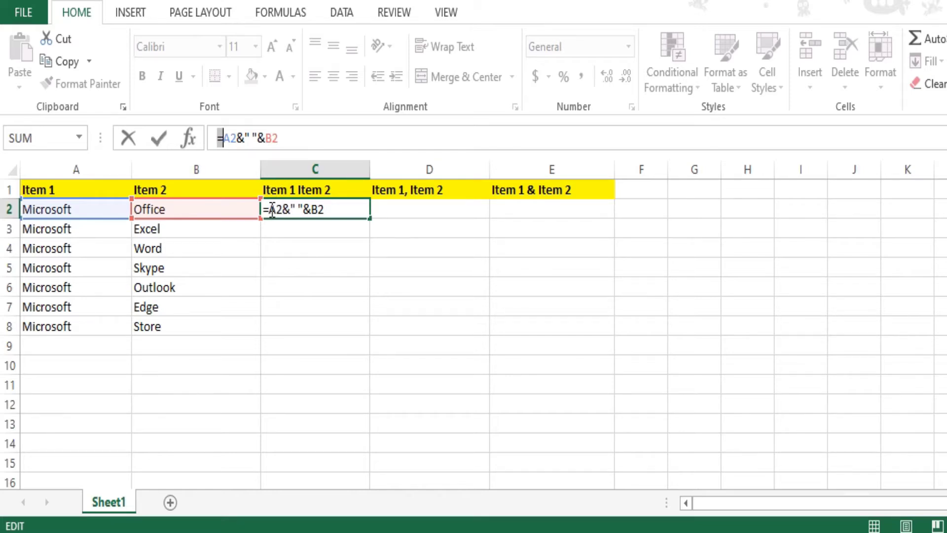
left_click_drag(269, 209, 279, 210)
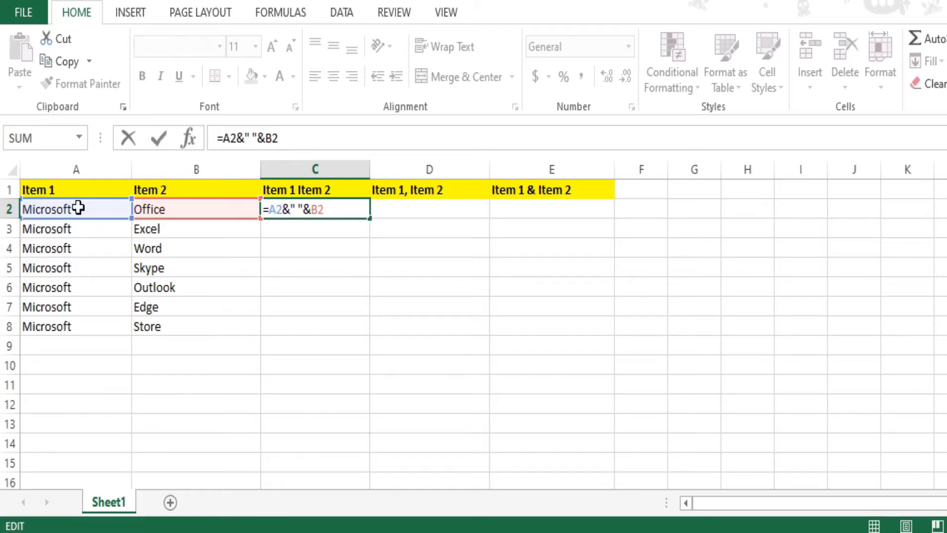
left_click(62, 213)
left_click_drag(282, 208, 311, 208)
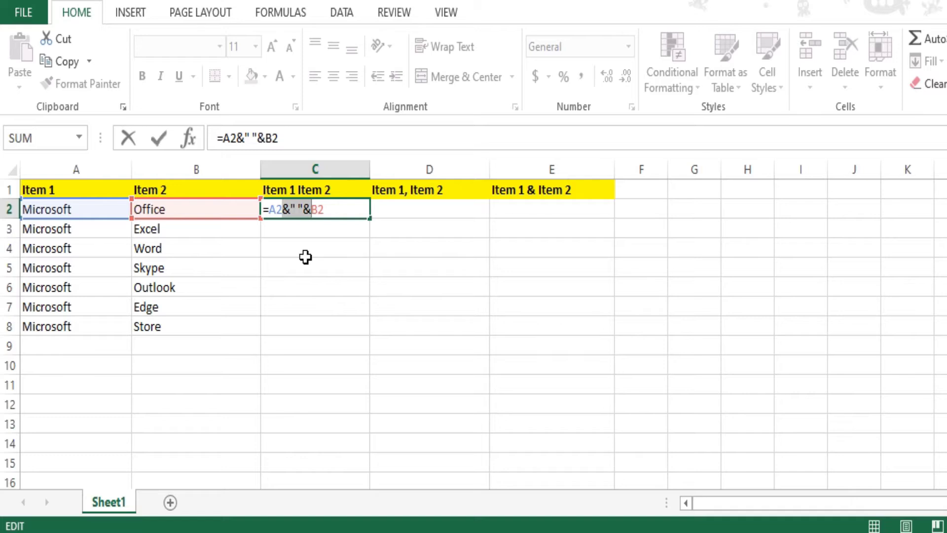
left_click(296, 209)
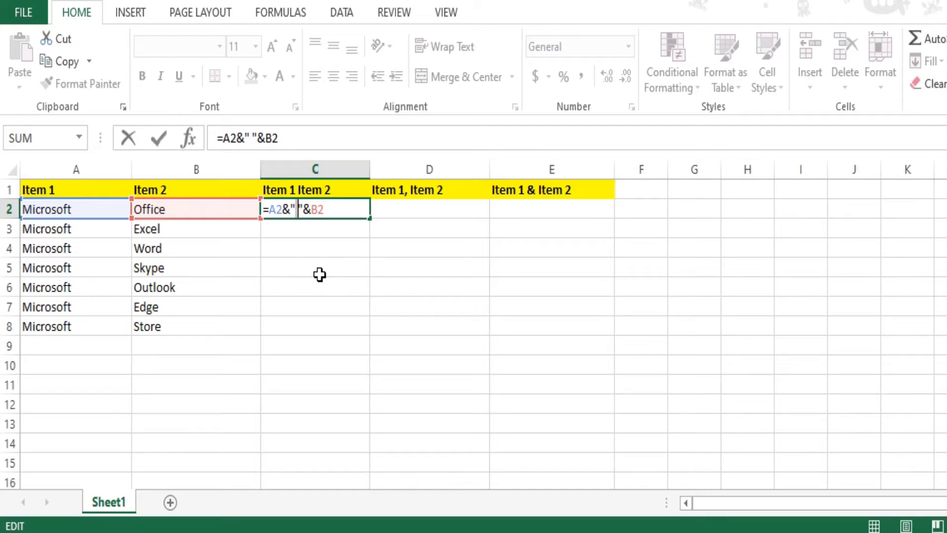
left_click(297, 210)
key("Return")
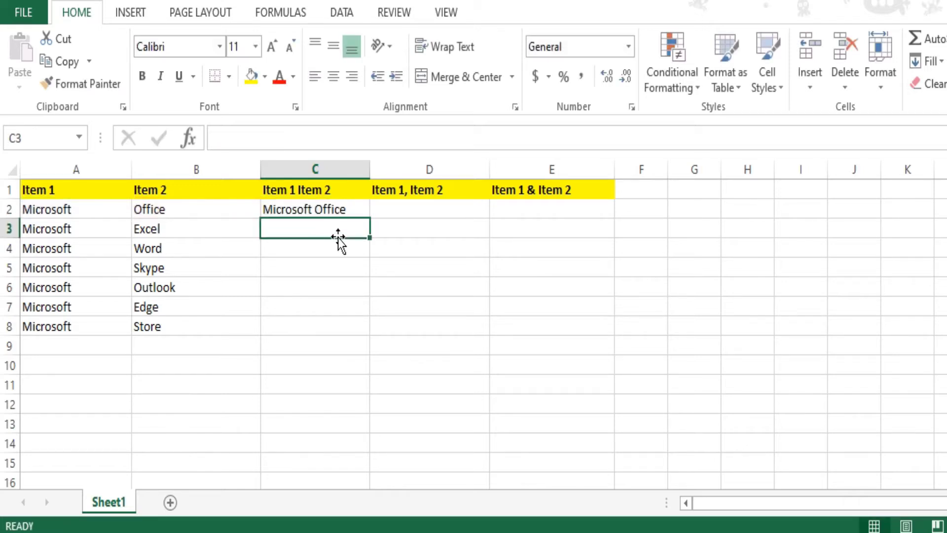
left_click(354, 208)
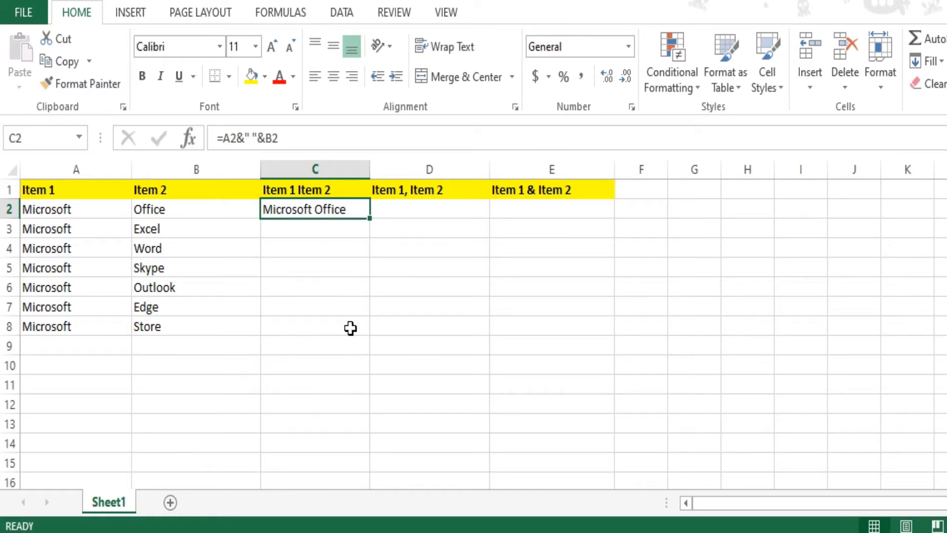
- Fill the formula in C2 down through C8 to combine the remaining item pairs
left_click(312, 226)
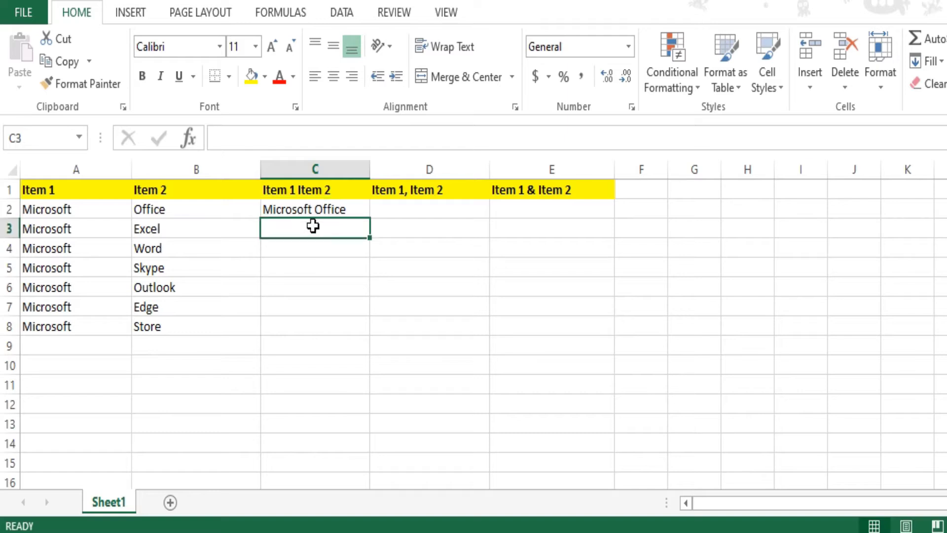
left_click(310, 248)
left_click(306, 285)
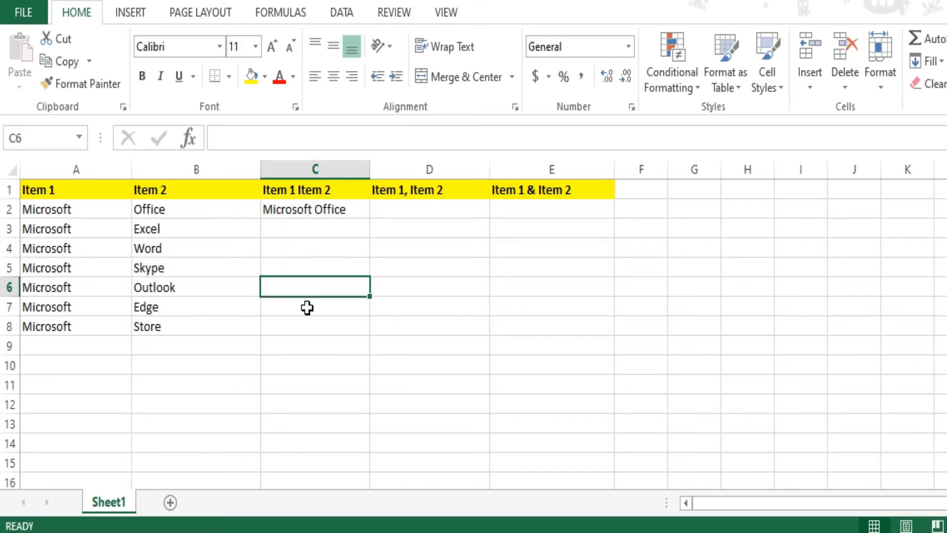
left_click(306, 306)
left_click(306, 328)
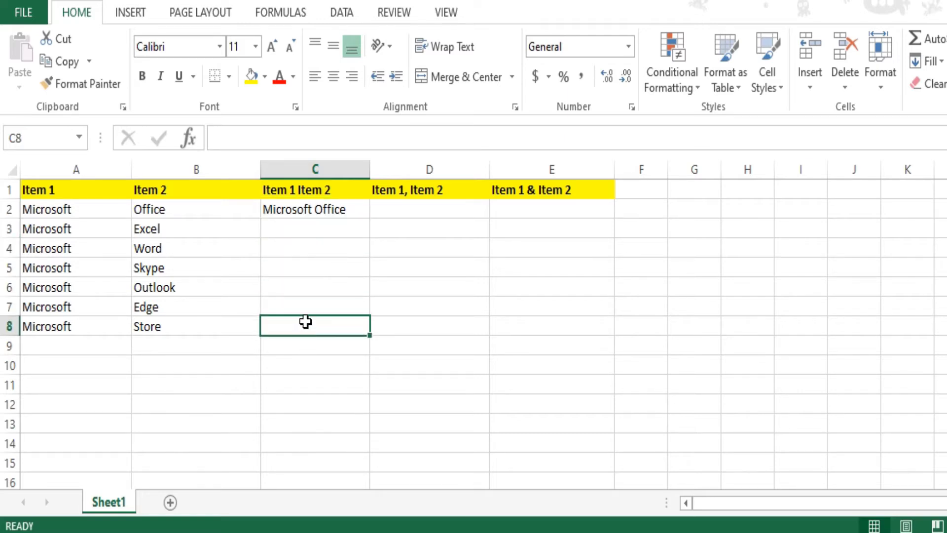
left_click(342, 213)
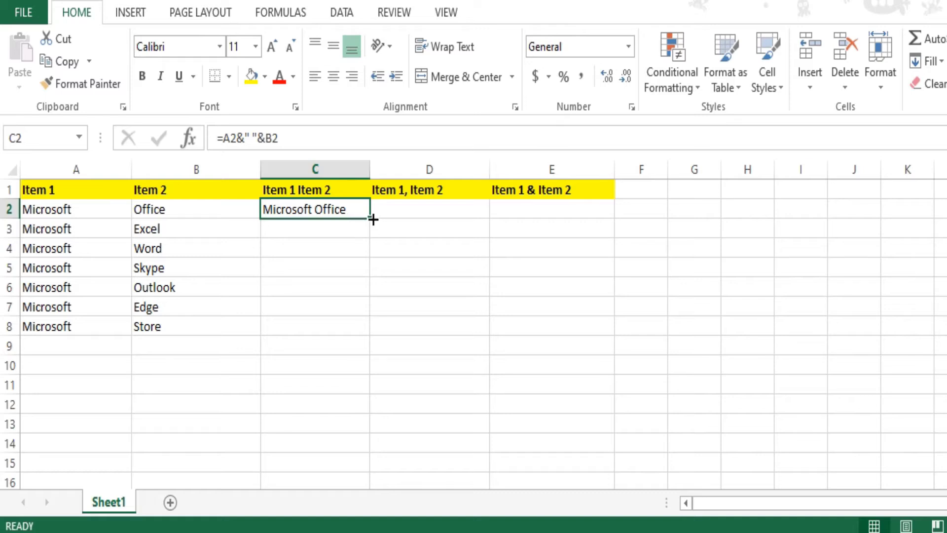
double_click(369, 217)
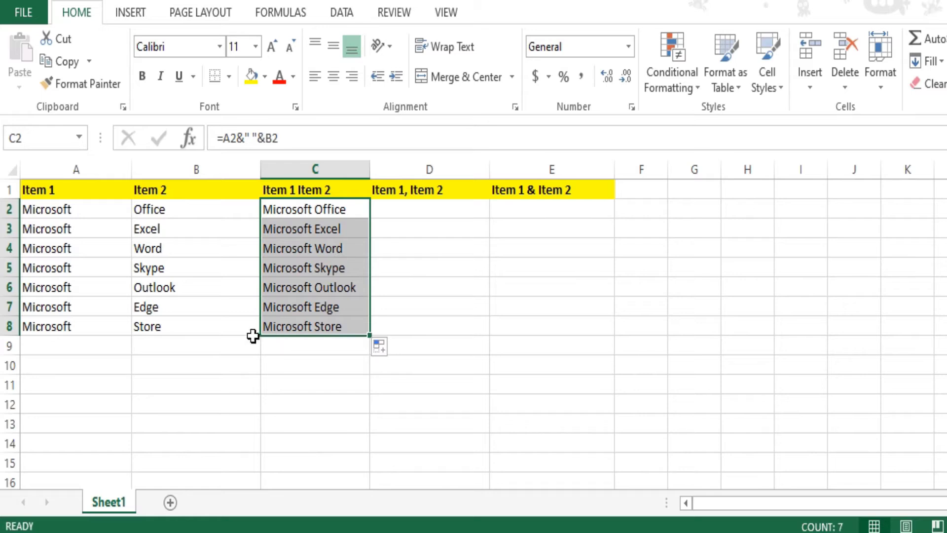
- Examine the combined text in C2:C8, the formula behind it, and where the data ends around rows 8 and 9
left_click(386, 231)
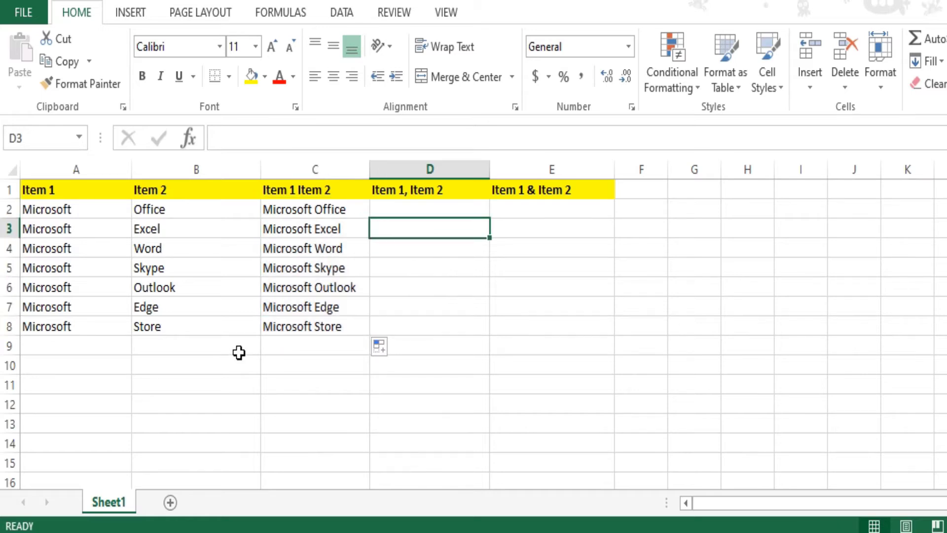
left_click(281, 344)
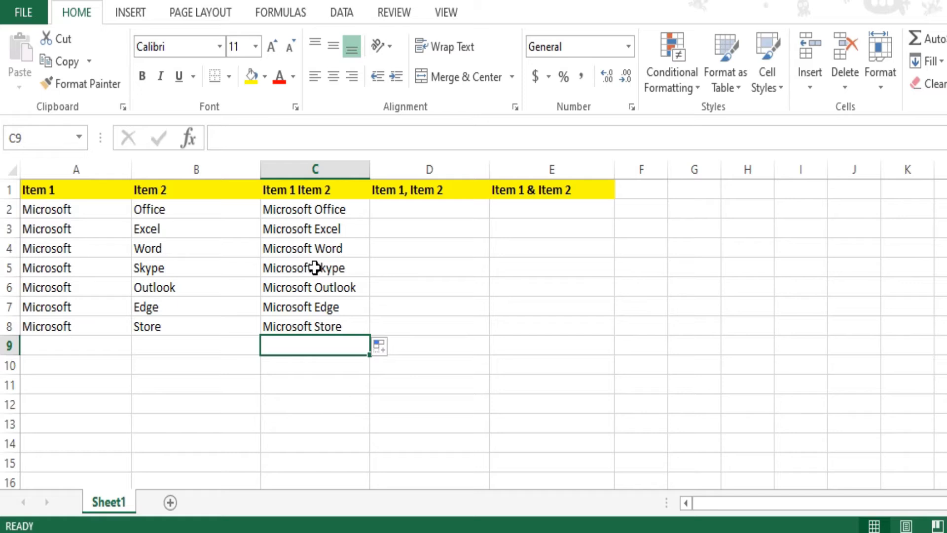
left_click(3, 346)
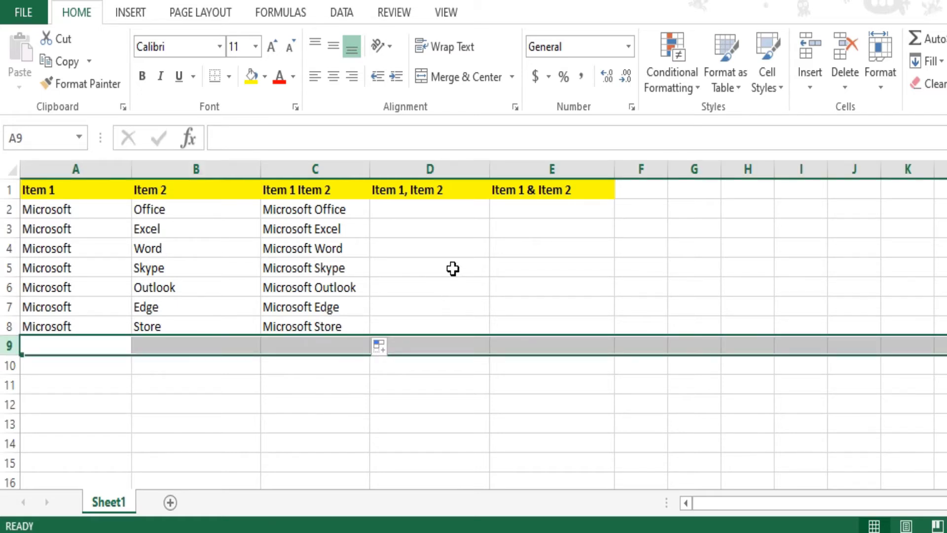
left_click(9, 326)
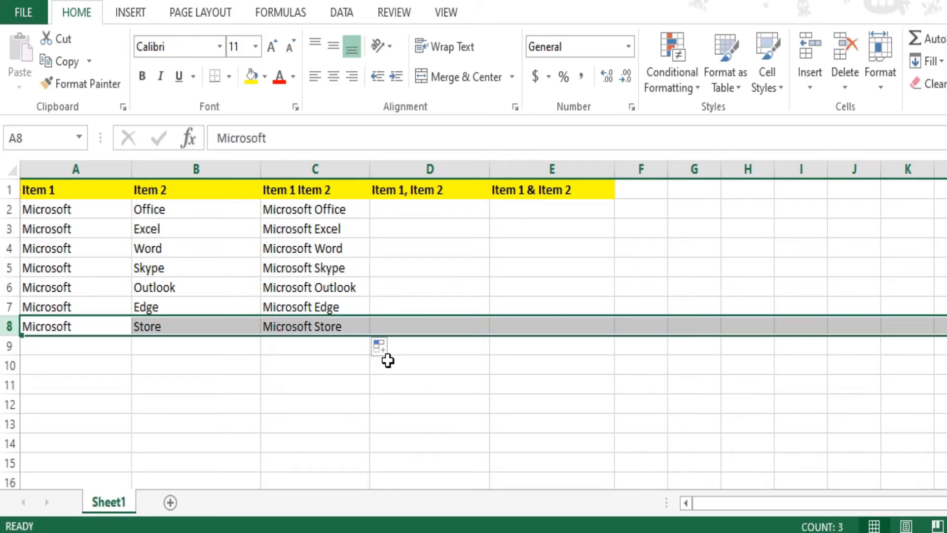
left_click(355, 209)
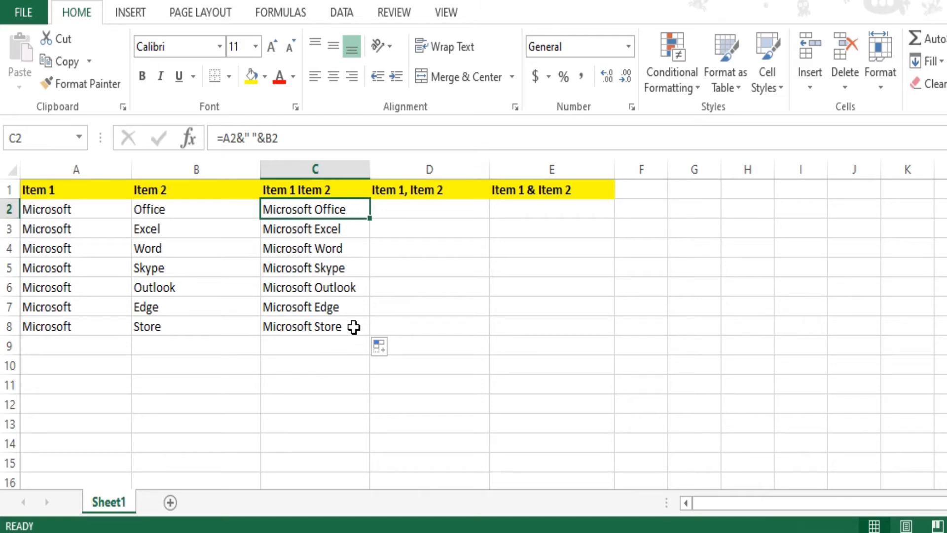
left_click(391, 251)
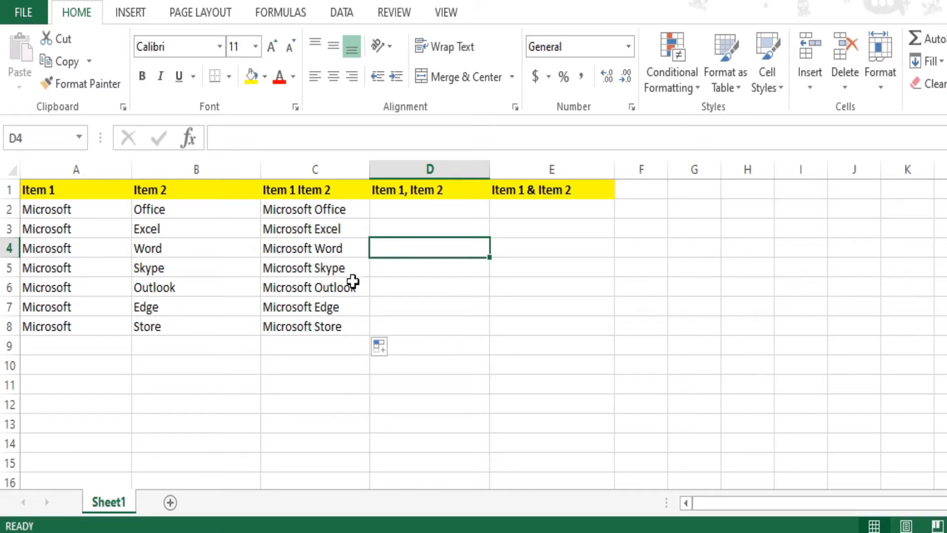
left_click(353, 207)
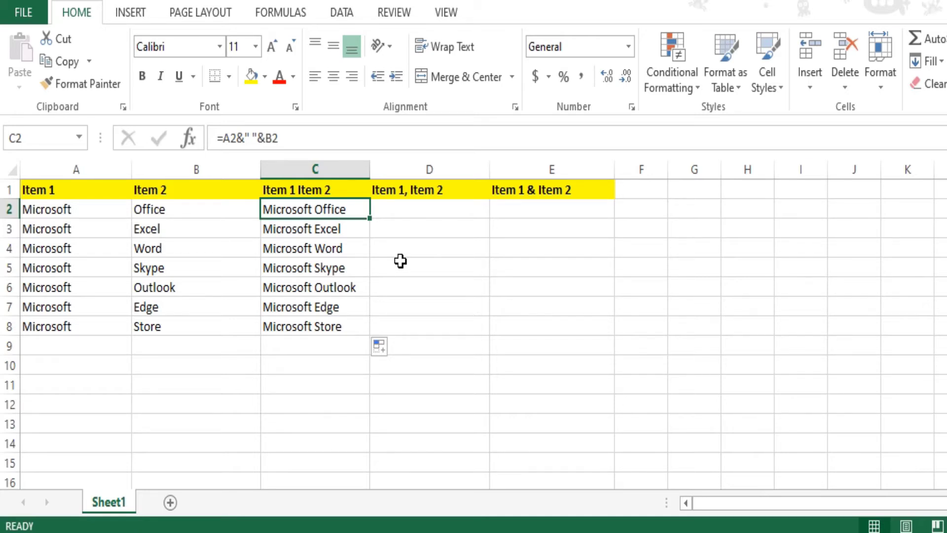
left_click(400, 230)
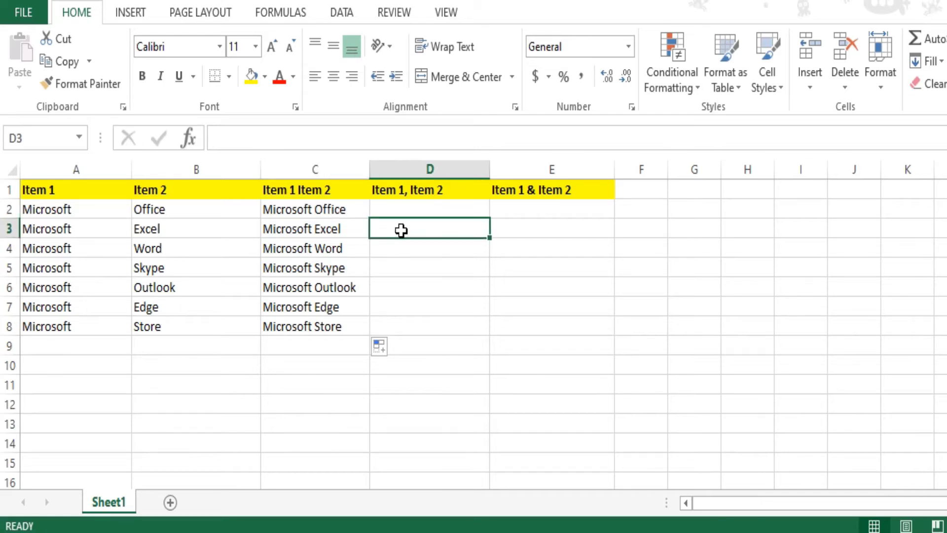
left_click(350, 209)
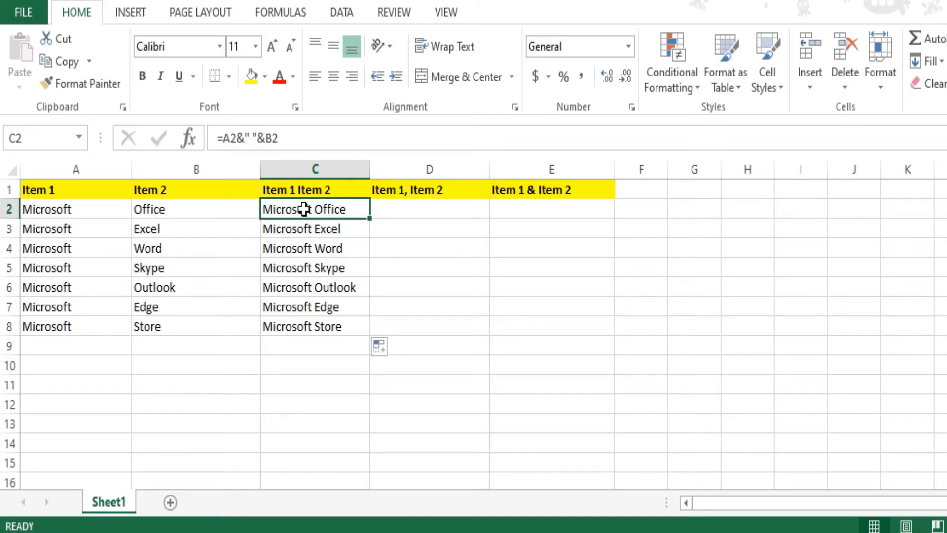
left_click_drag(353, 209, 359, 326)
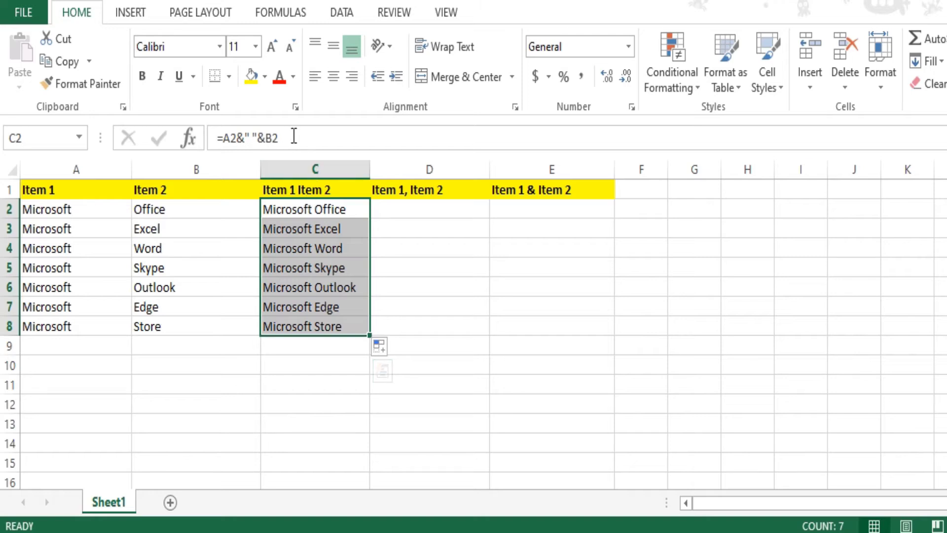
left_click_drag(294, 136, 216, 137)
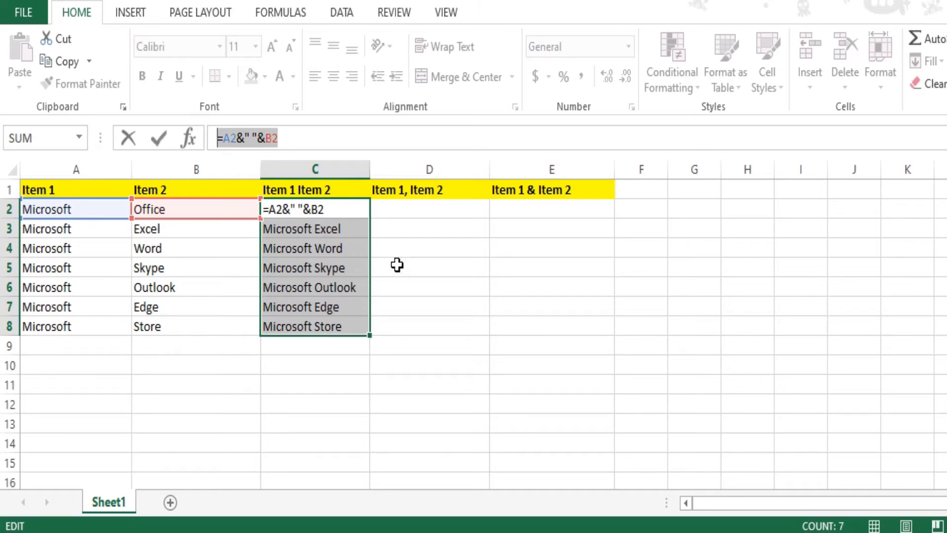
type("=")
left_click(415, 249)
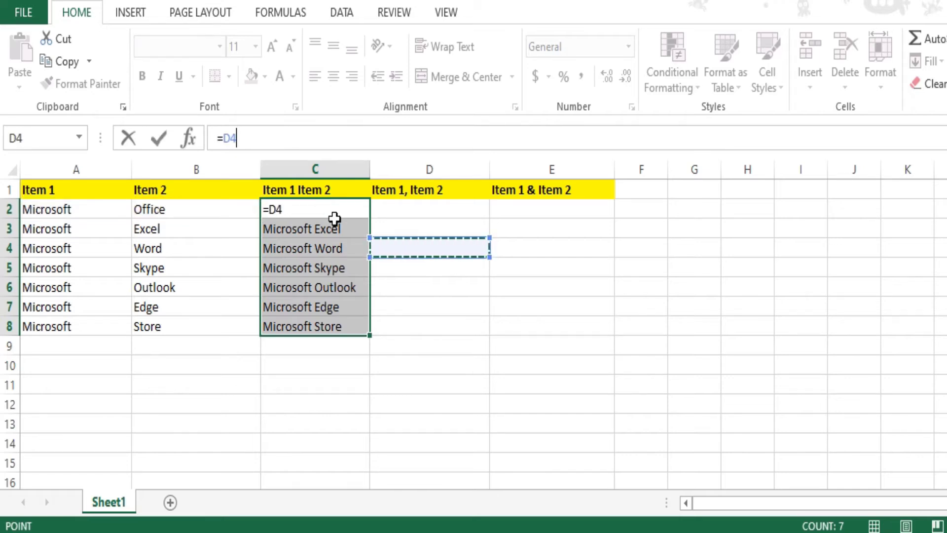
key("ctrl+z")
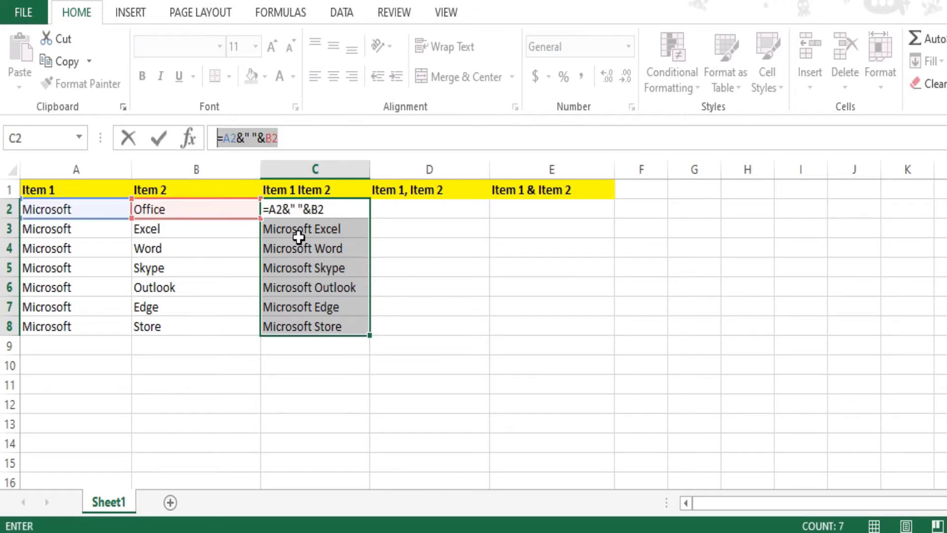
key("Return")
left_click(389, 267)
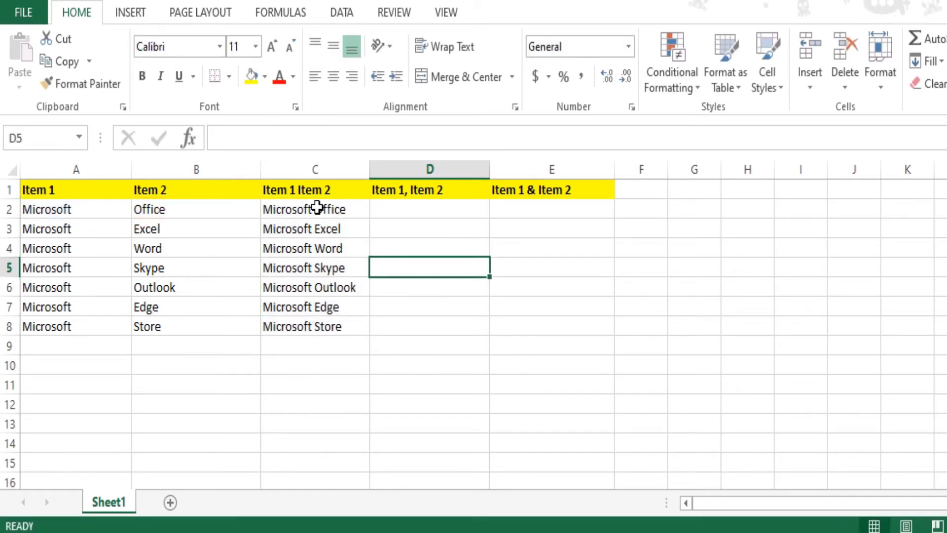
- Copy C2:C8 and paste it over the same range as values, and check that the cells hold plain text
left_click_drag(315, 212, 318, 330)
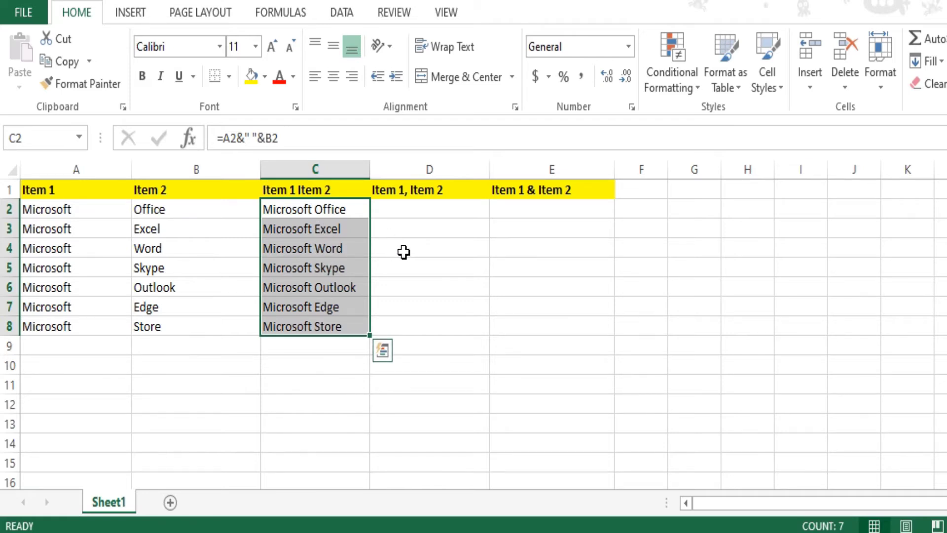
key("ctrl+c")
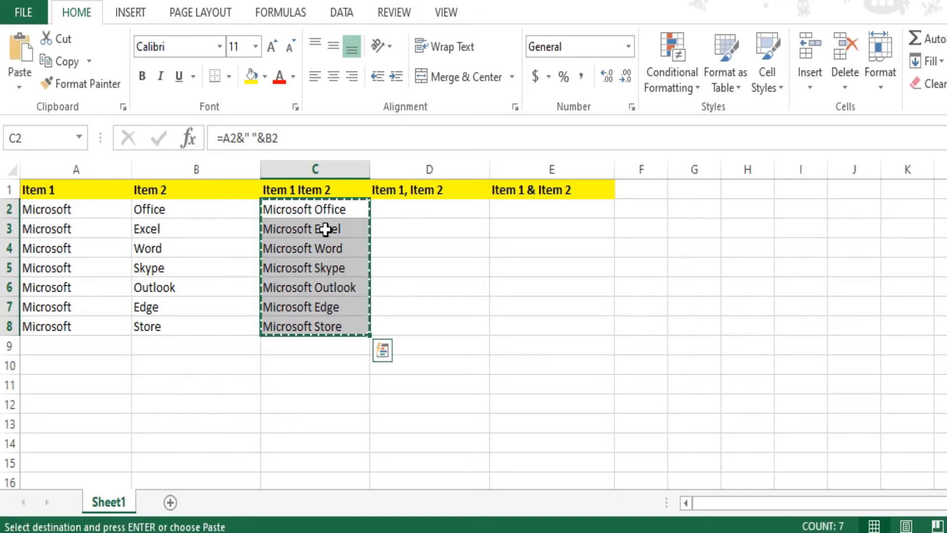
right_click(311, 235)
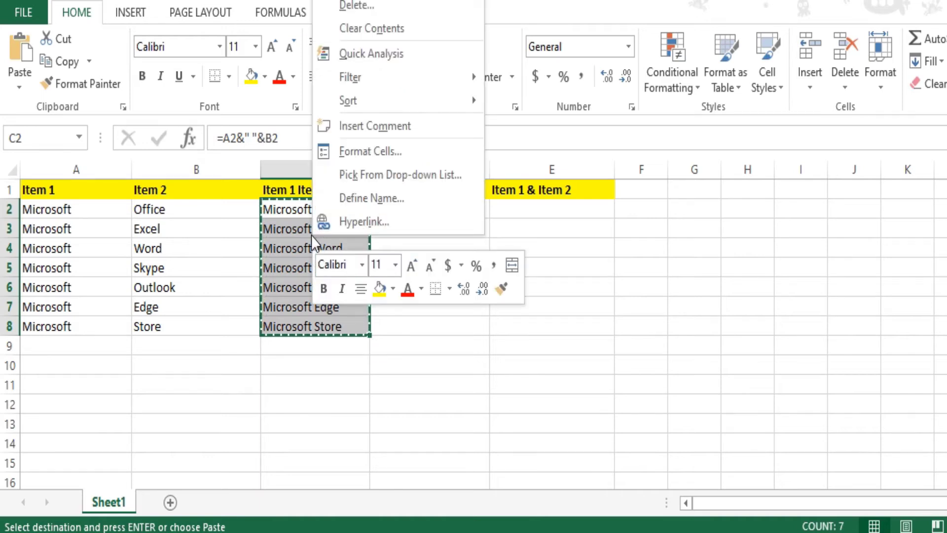
right_click(291, 318)
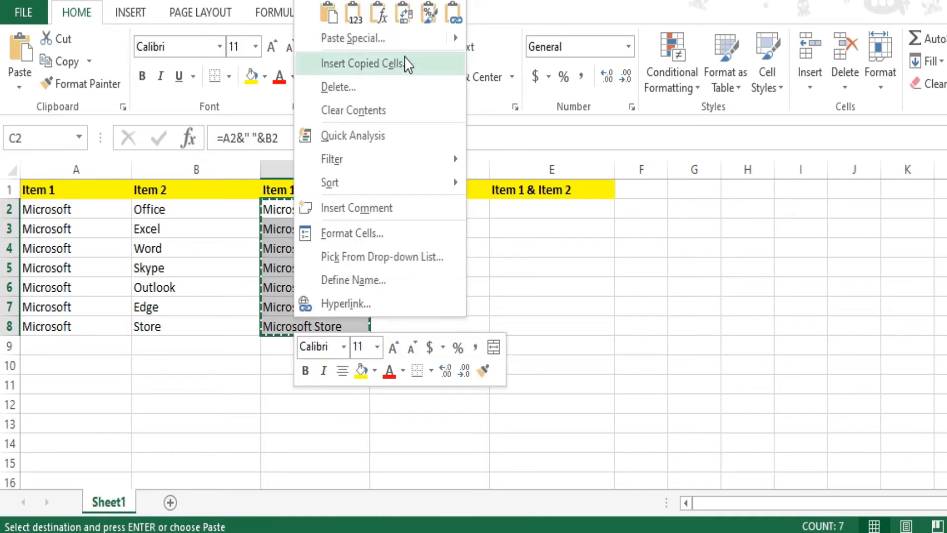
left_click(354, 16)
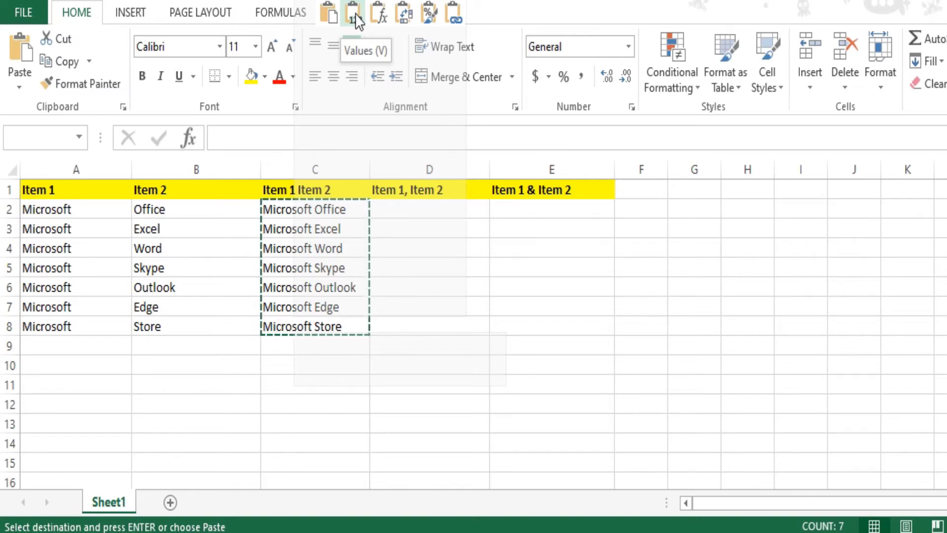
left_click(355, 18)
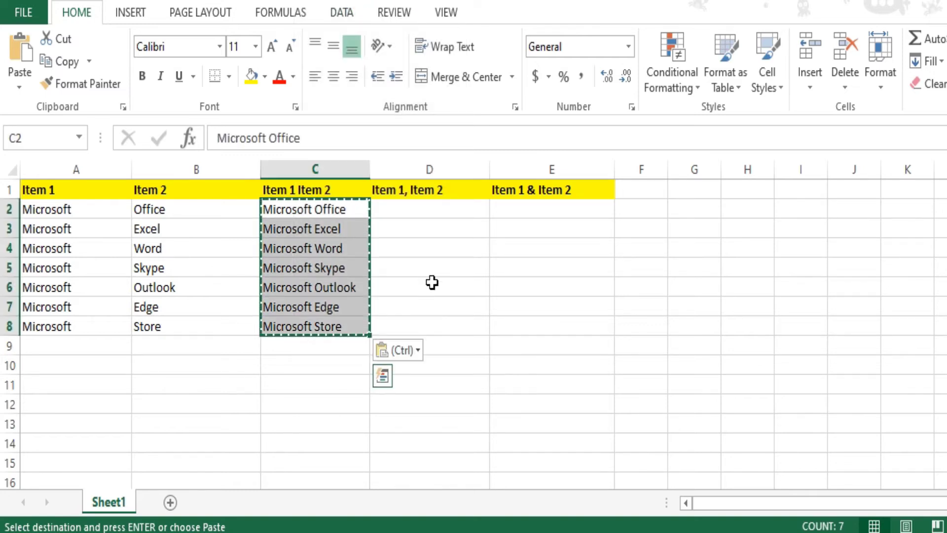
left_click_drag(344, 209, 344, 323)
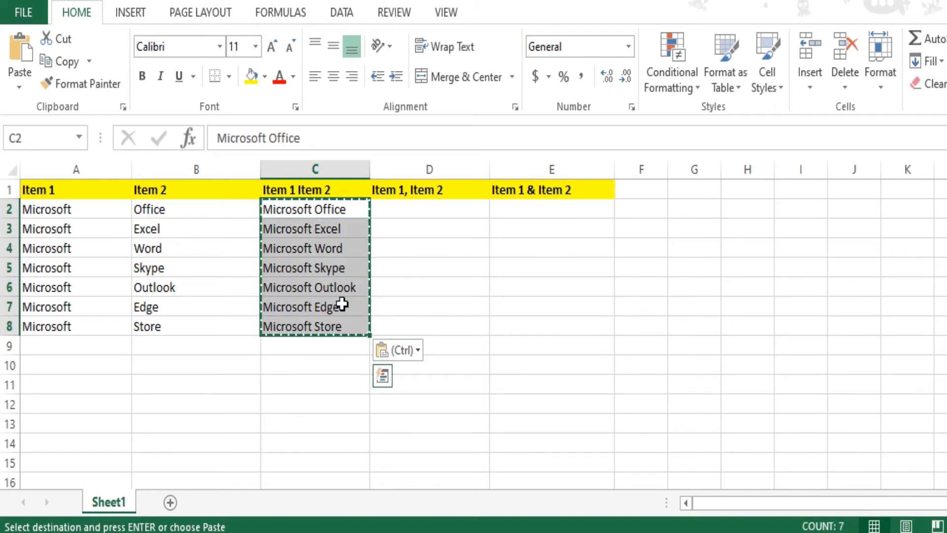
left_click(350, 254)
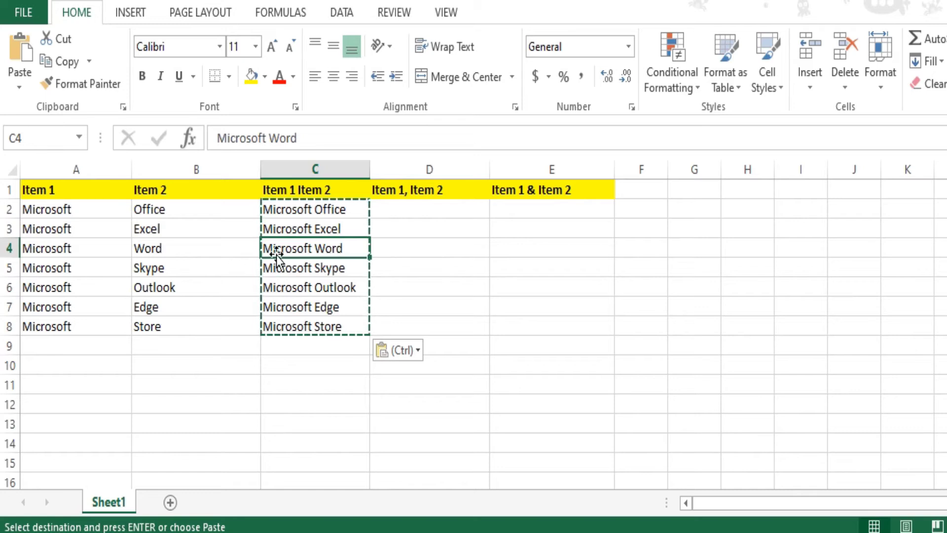
left_click_drag(215, 138, 313, 135)
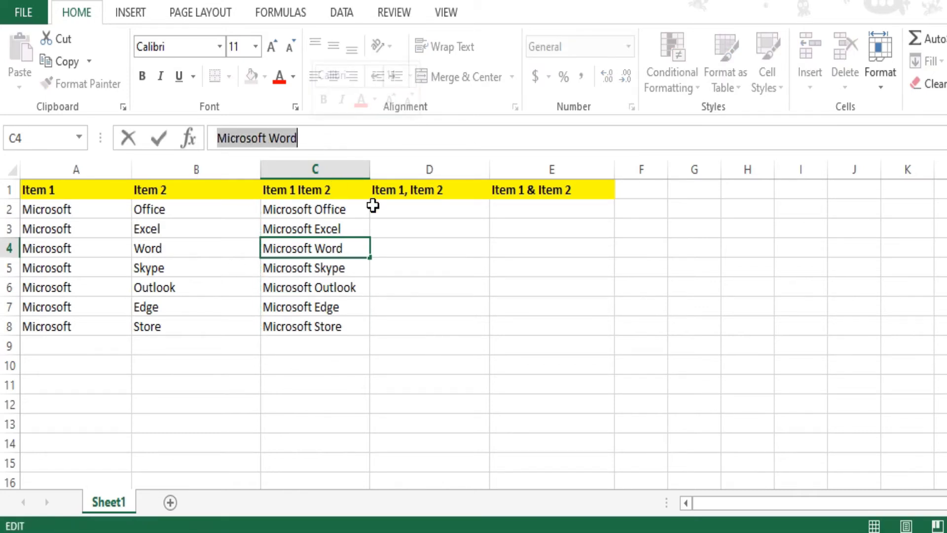
left_click(336, 288)
left_click(341, 209)
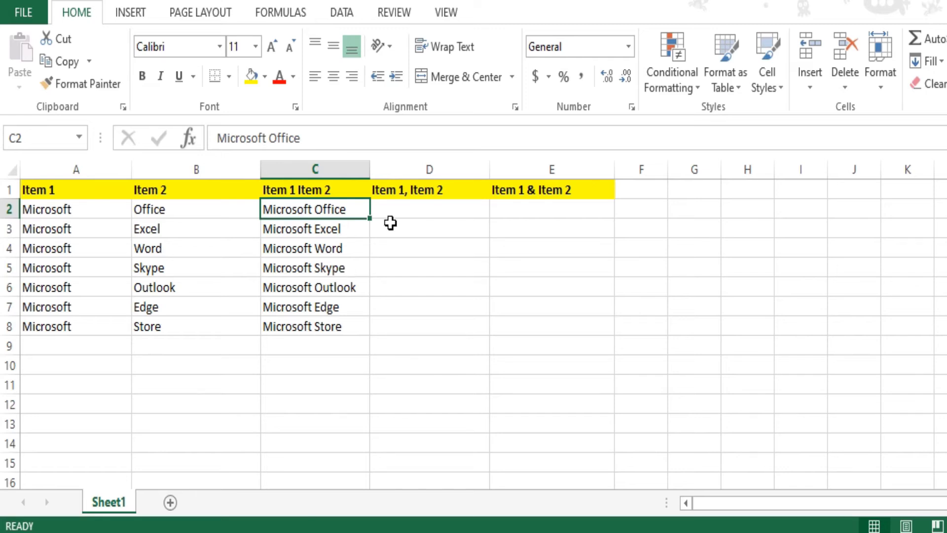
- Enter the formula =A2&", "&B2 in D2 to join Item 1 and Item 2 with a comma and space
left_click(407, 207)
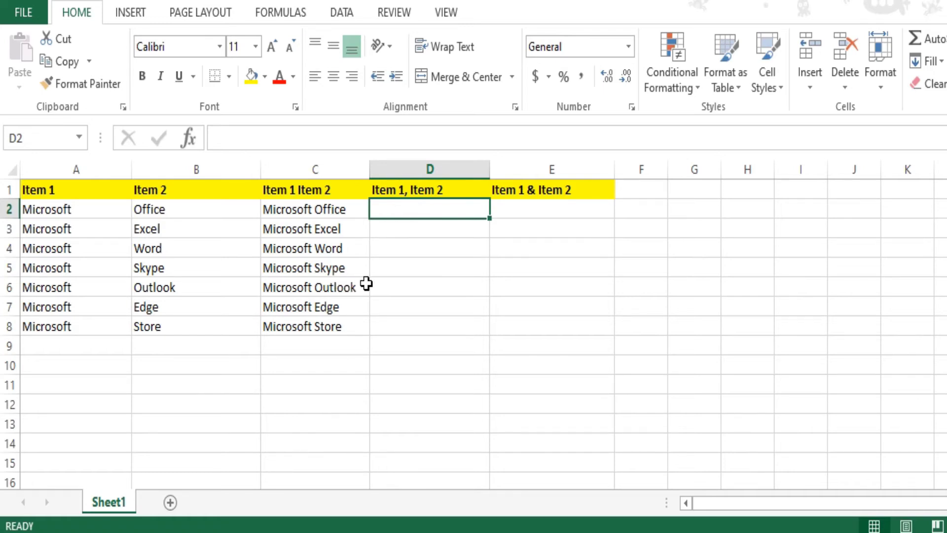
type("=")
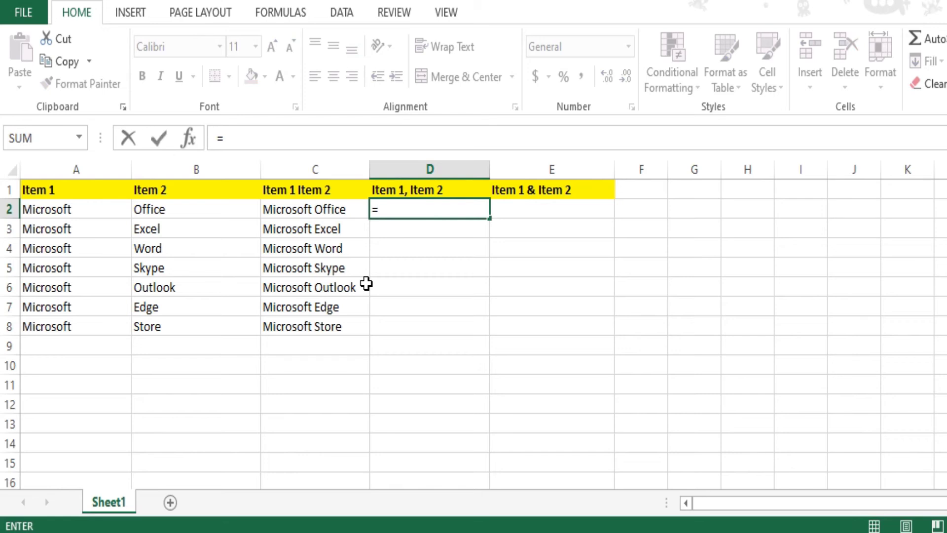
left_click(89, 209)
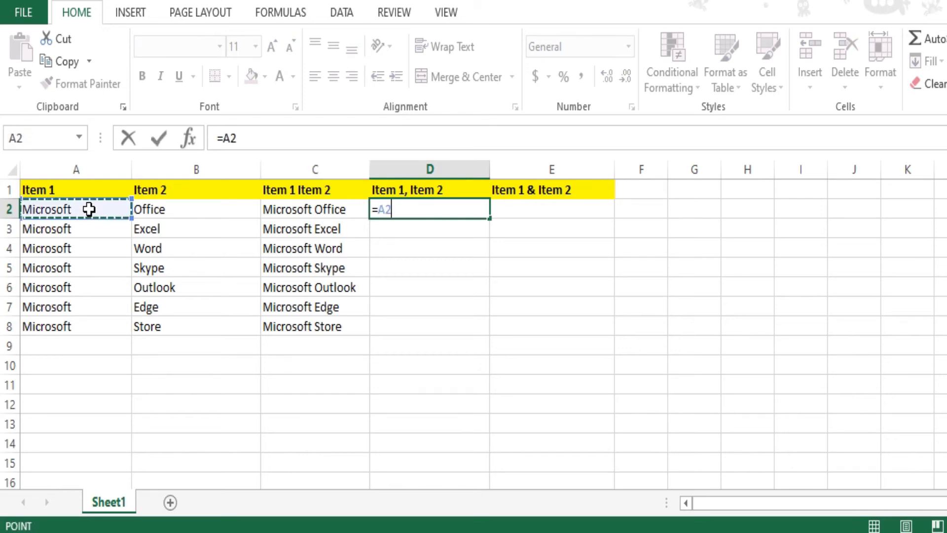
type("&\",")
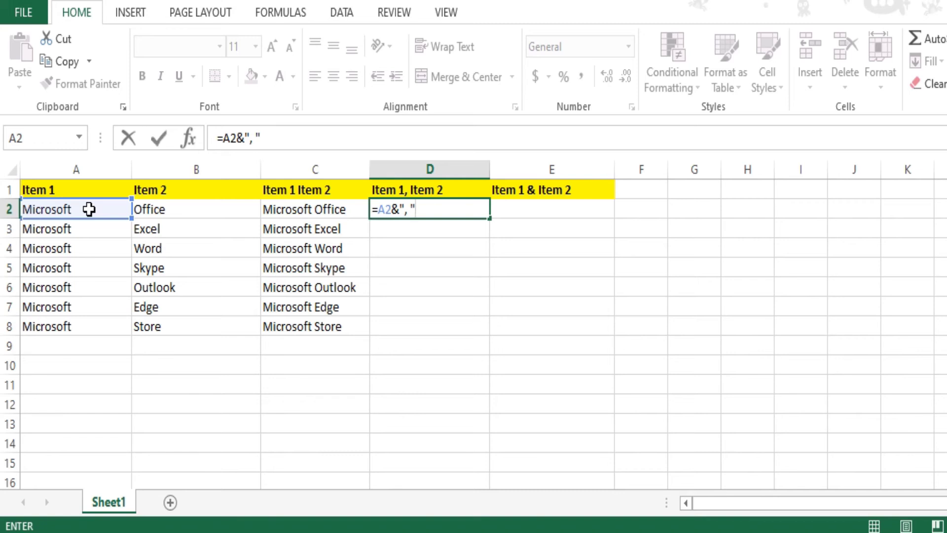
type("&")
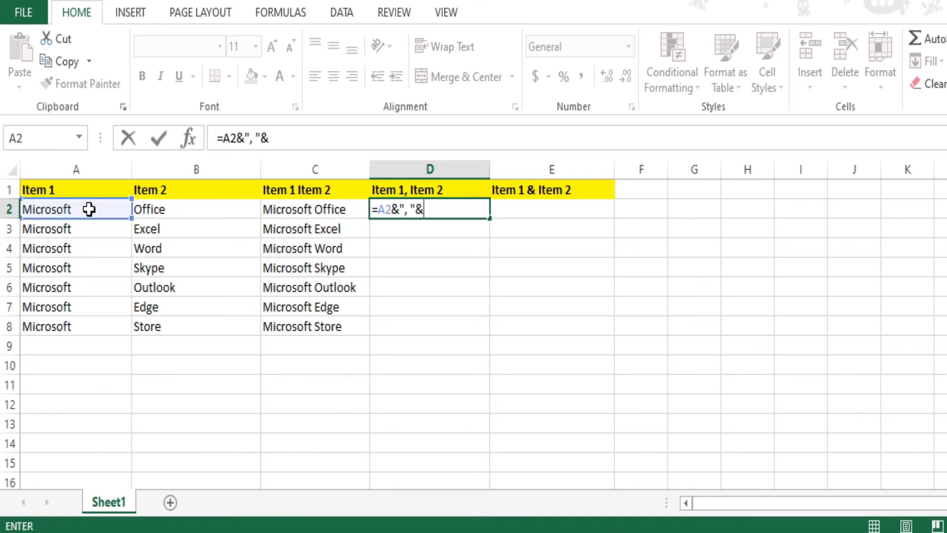
left_click(180, 208)
key("Return")
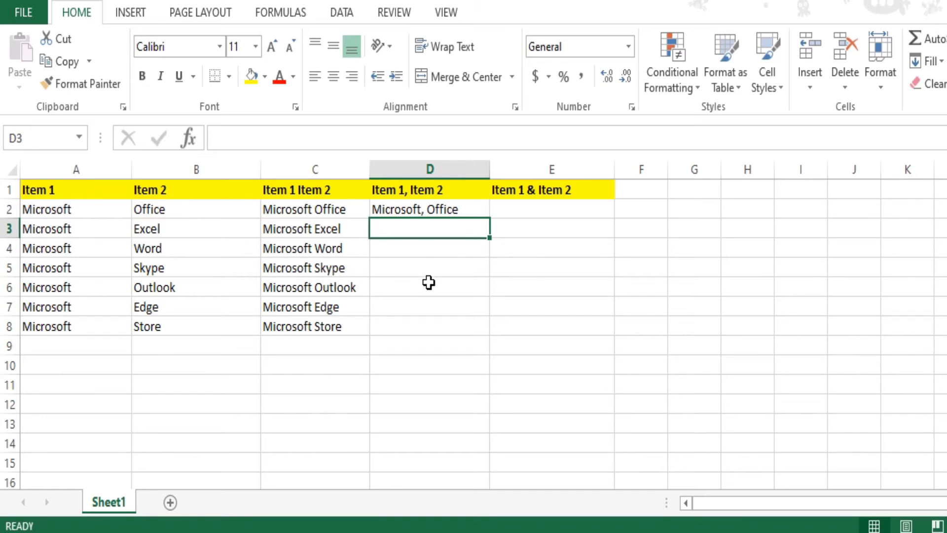
- Check the comma formula in D2 against the source items, then fill it down through D8
left_click(413, 210)
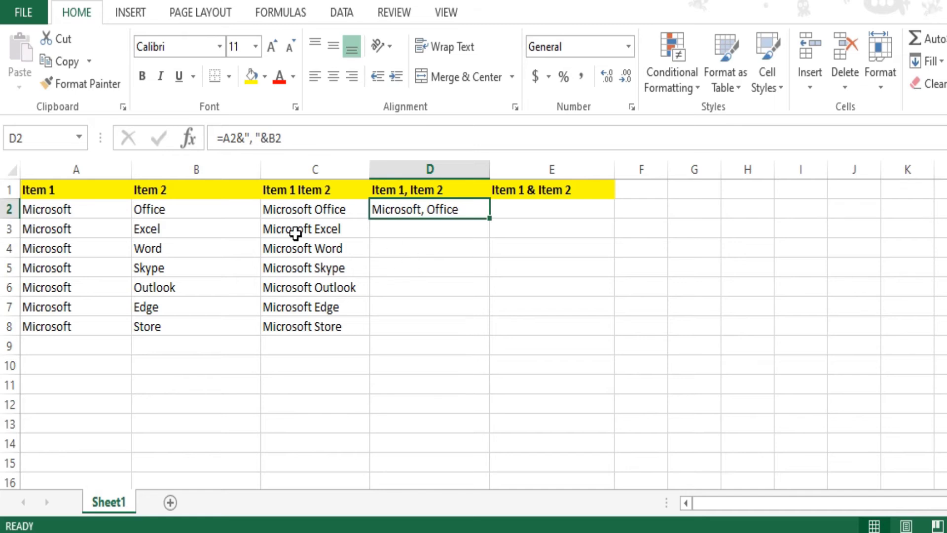
left_click(71, 208)
left_click(209, 209)
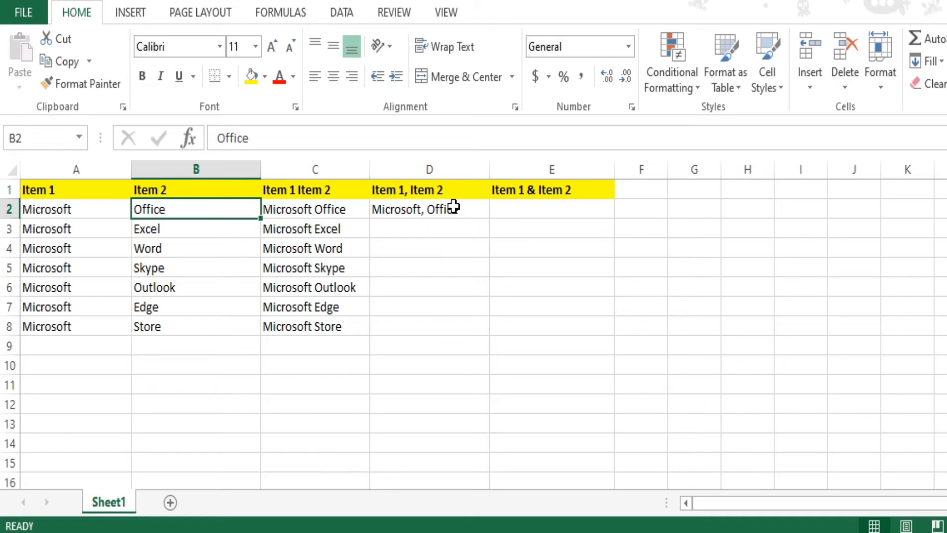
left_click(454, 210)
double_click(488, 218)
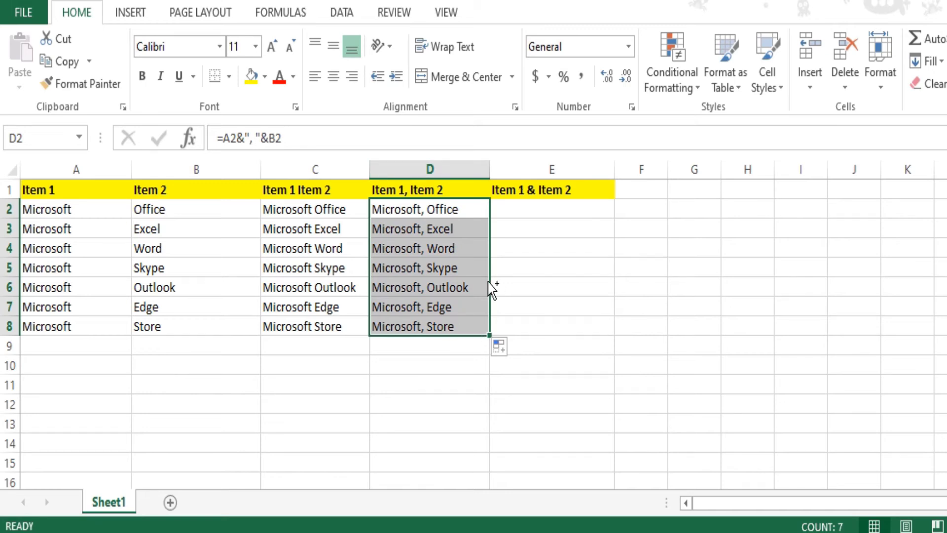
- Copy D2:D8 and paste it over the same range as values
key("ctrl+c")
right_click(457, 239)
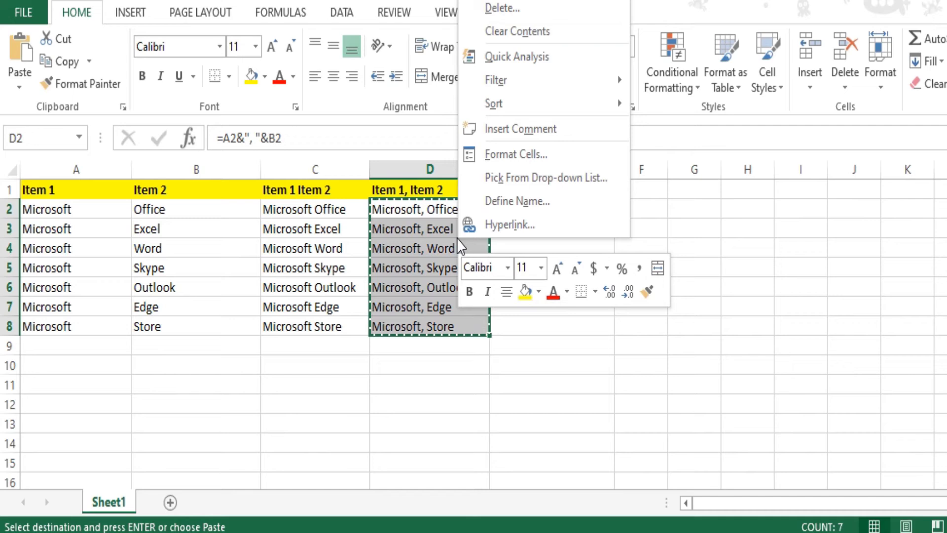
right_click(378, 286)
key("Escape")
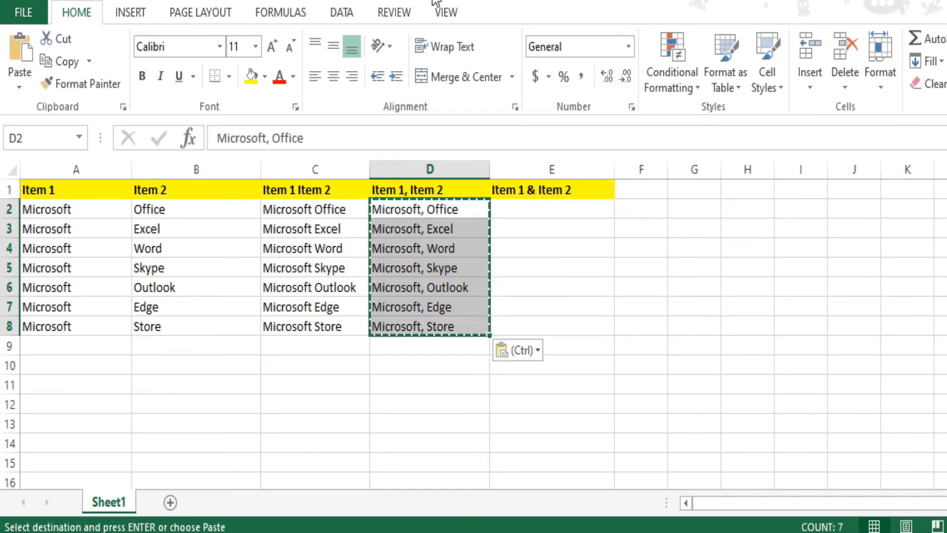
left_click(530, 286)
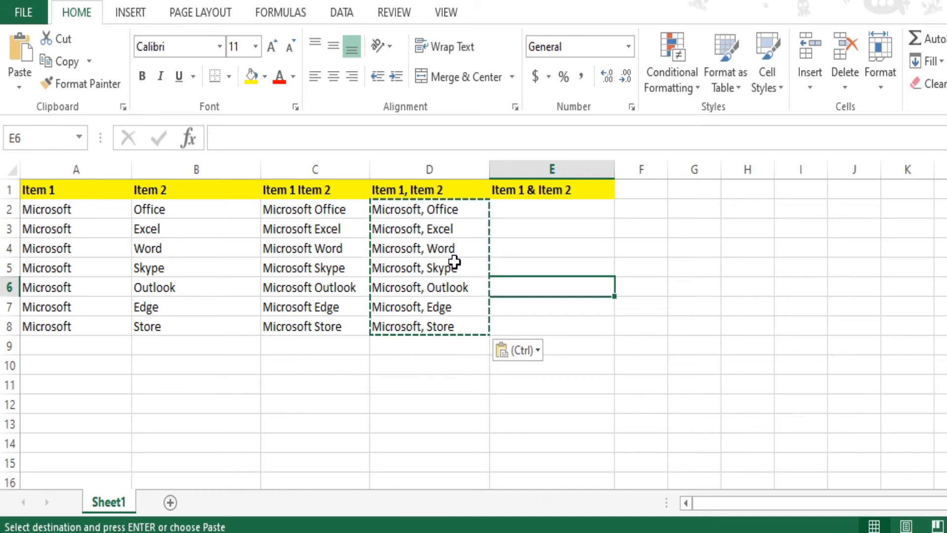
- Narrow column B to fit the Item 2 entries more closely
left_click(545, 208)
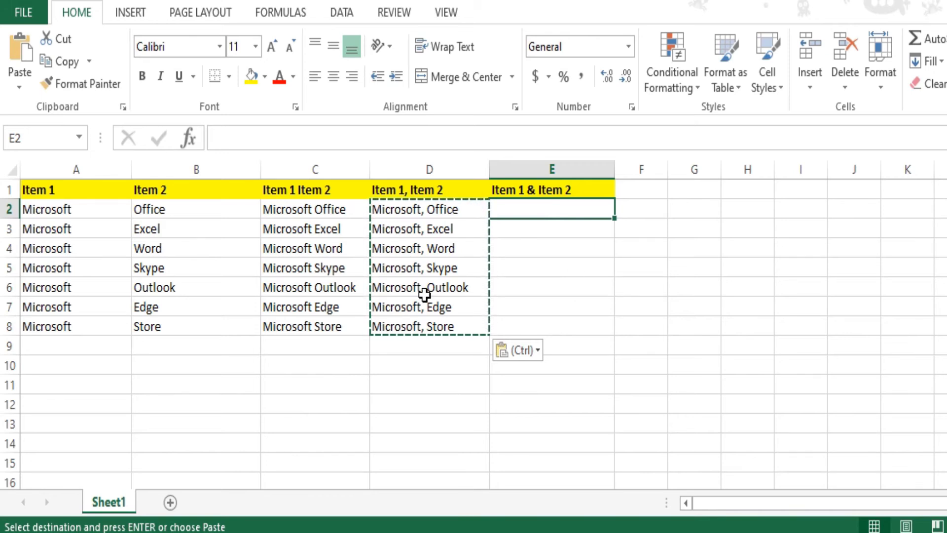
left_click(600, 190)
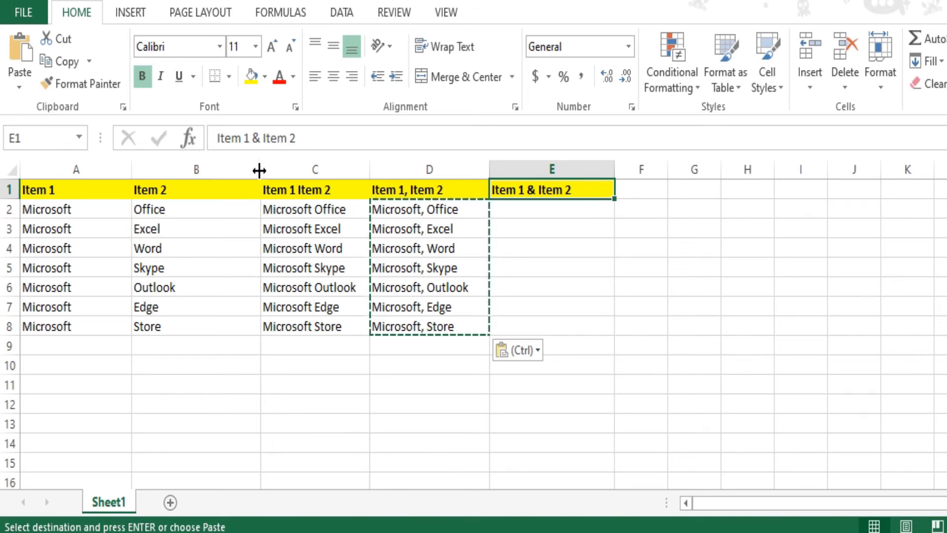
left_click_drag(260, 169, 207, 173)
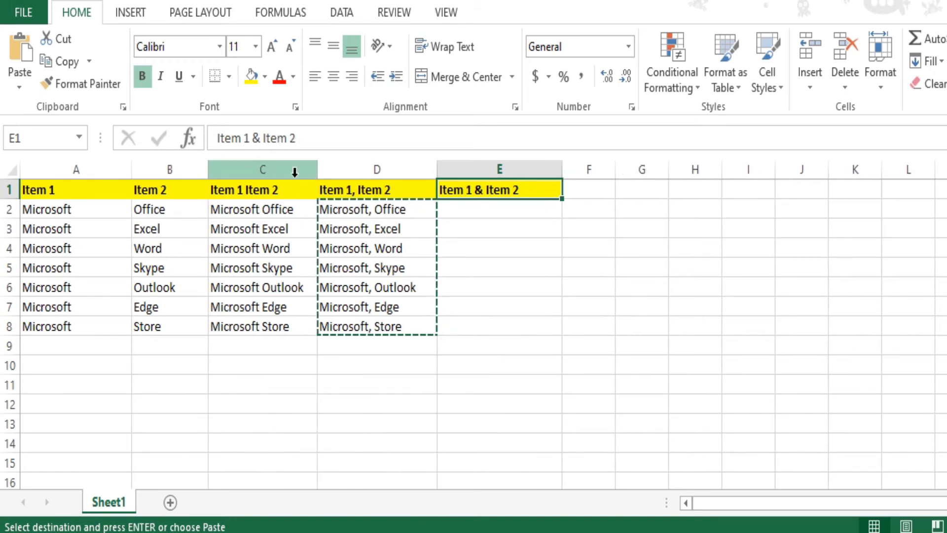
- Insert a new column before the Item 1 Item 2 column and head it "Item 3" in C1
left_click(268, 167)
right_click(271, 170)
left_click(315, 306)
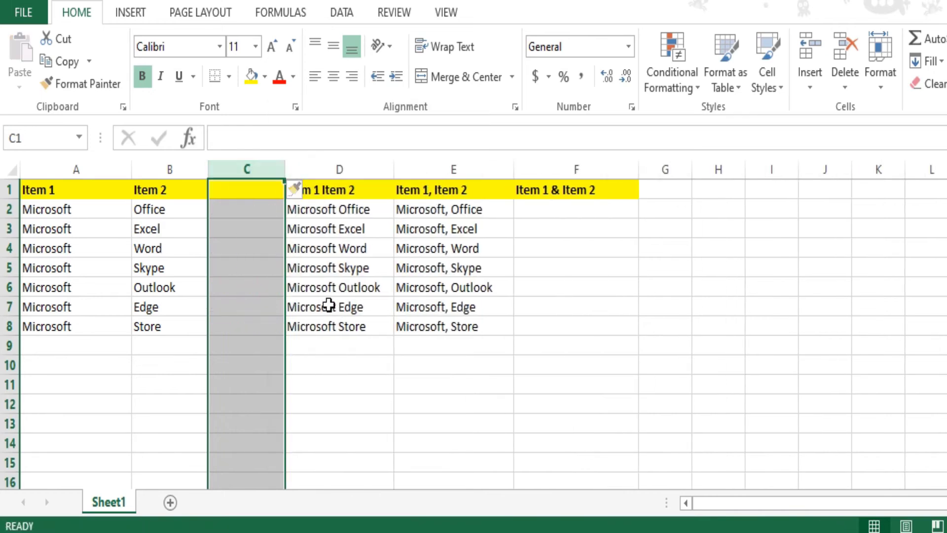
left_click(244, 190)
type("Item 3")
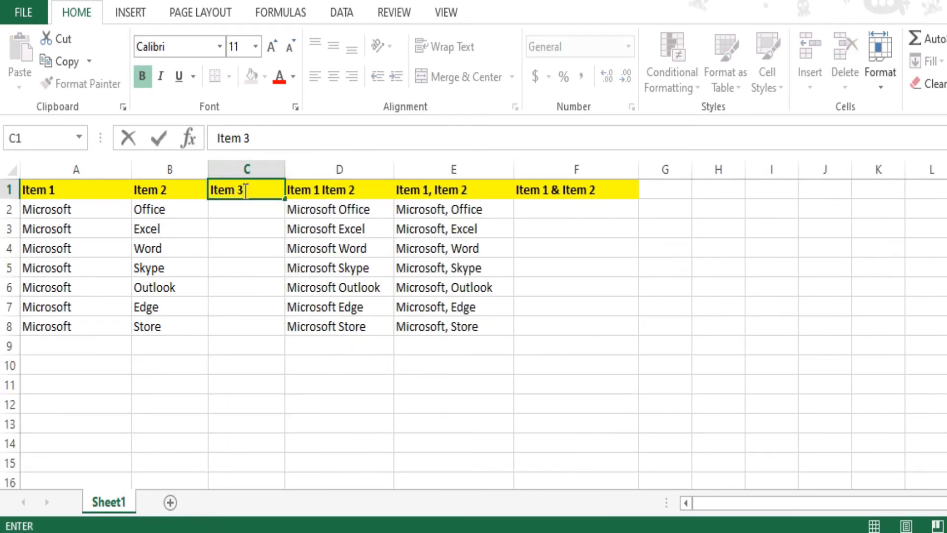
left_click(267, 231)
- Enter the sample text "a" in every cell from C2 to C8 under Item 3
left_click(249, 207)
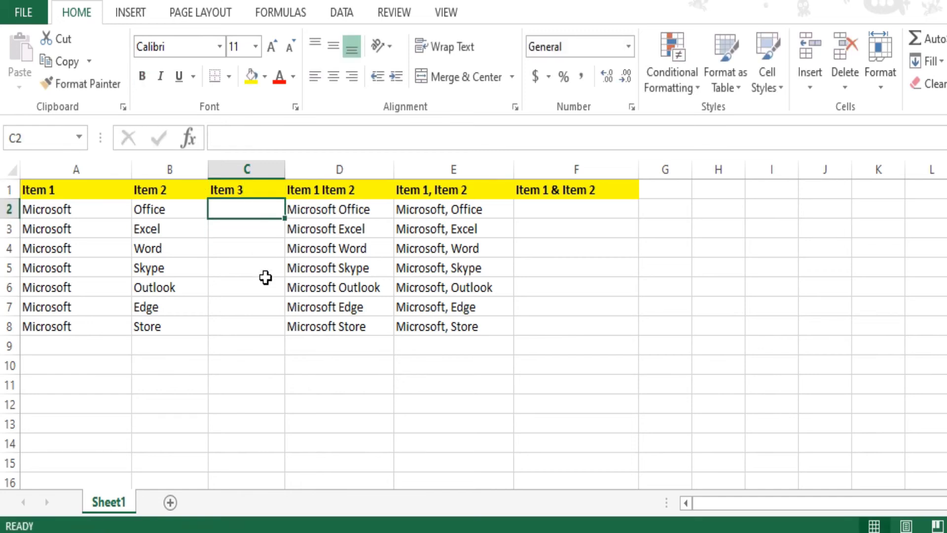
type("a a a a a")
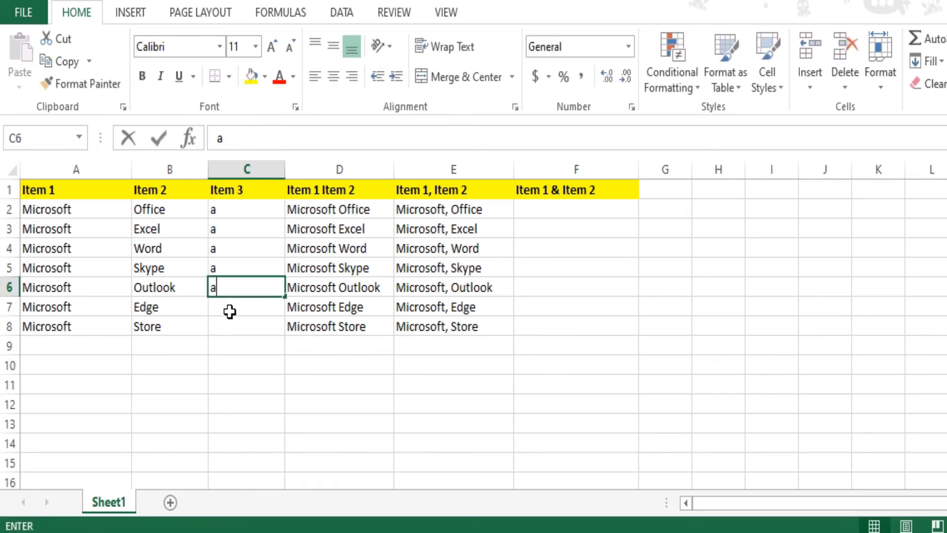
key("Return")
type("a")
key("Return")
type("a")
left_click(369, 380)
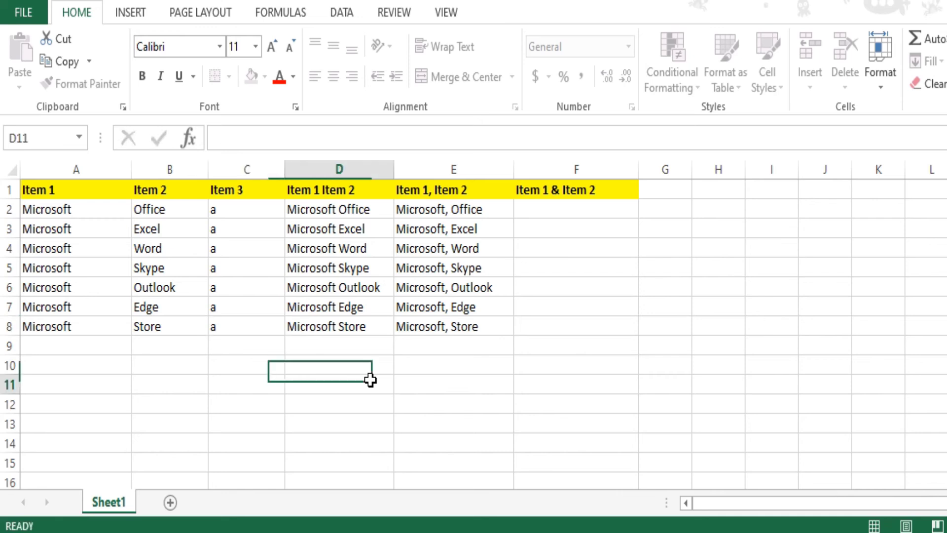
- Extend the F1 header to "Item 1 & Item 2 & item 3" and autofit column F to it
left_click(580, 232)
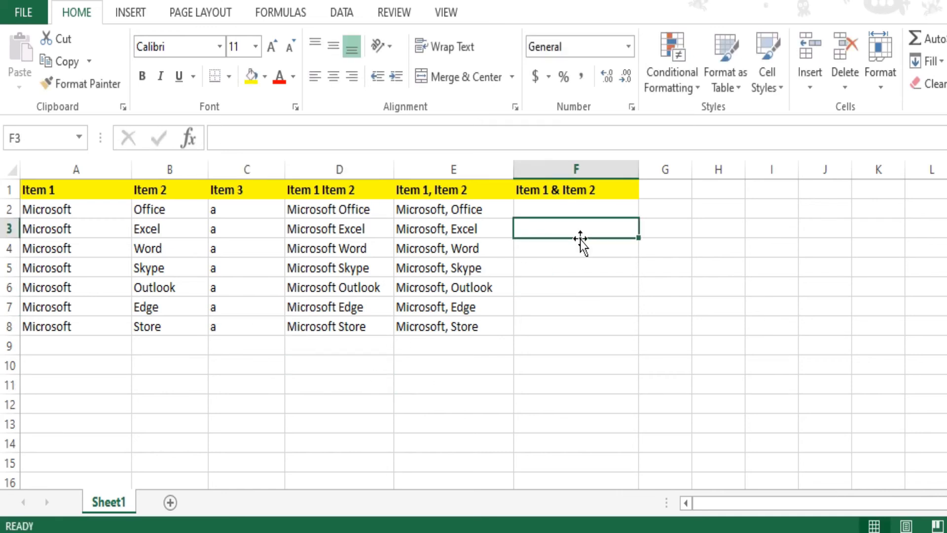
left_click(561, 193)
double_click(608, 191)
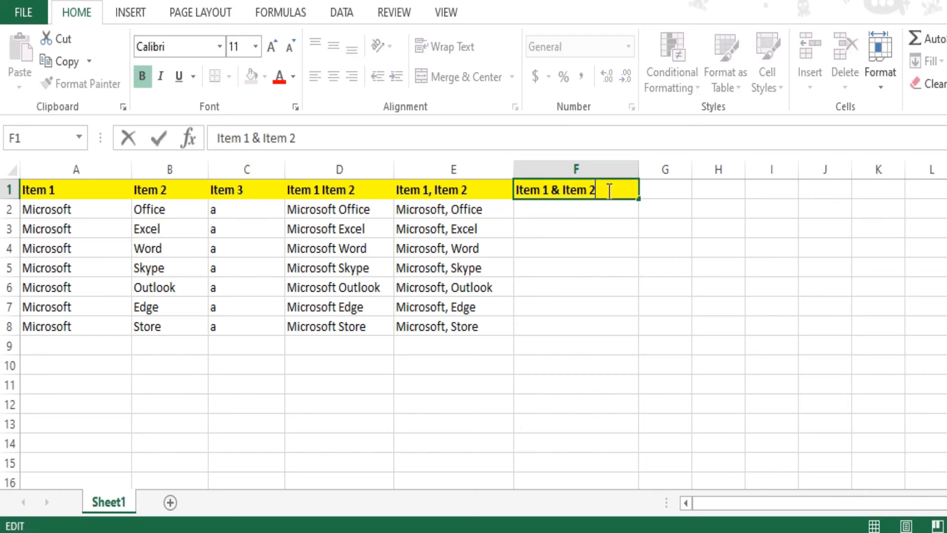
type("&")
type("item")
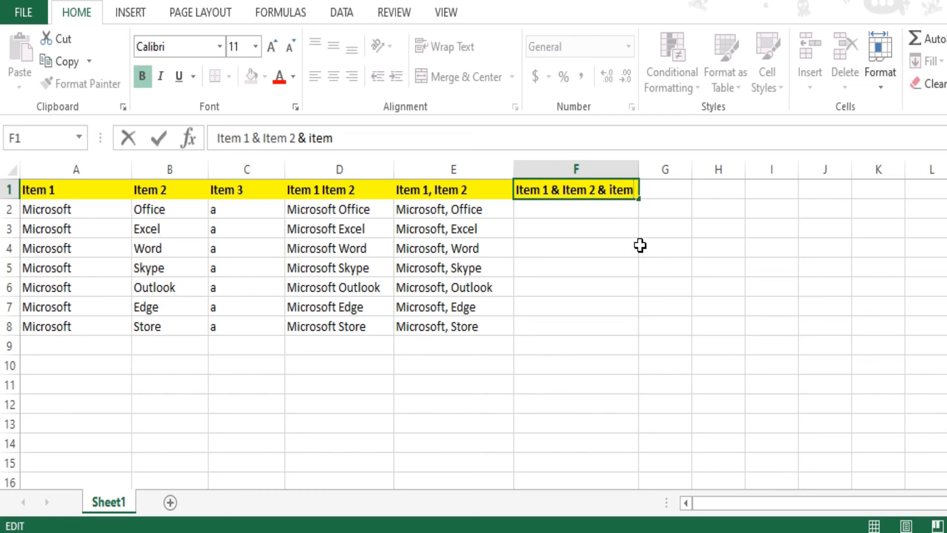
type(" 3")
left_click(585, 247)
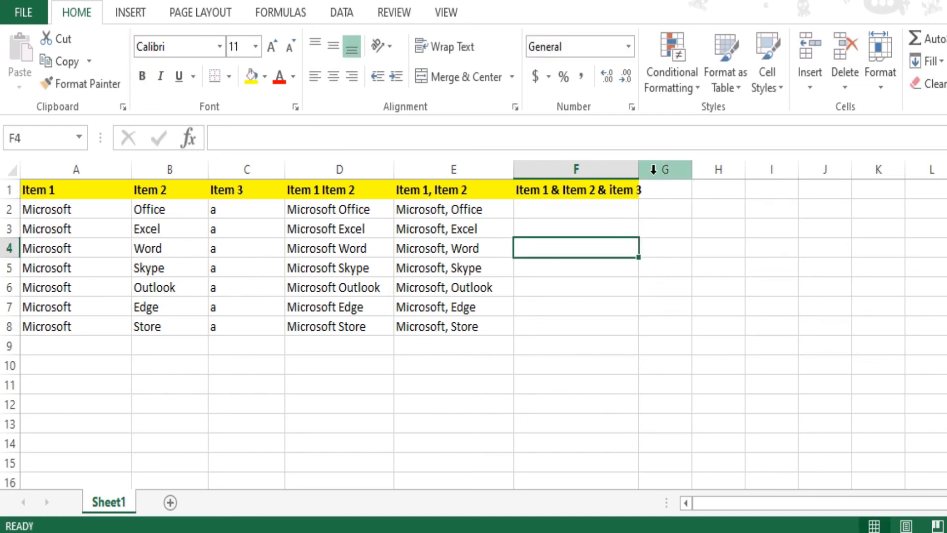
double_click(639, 168)
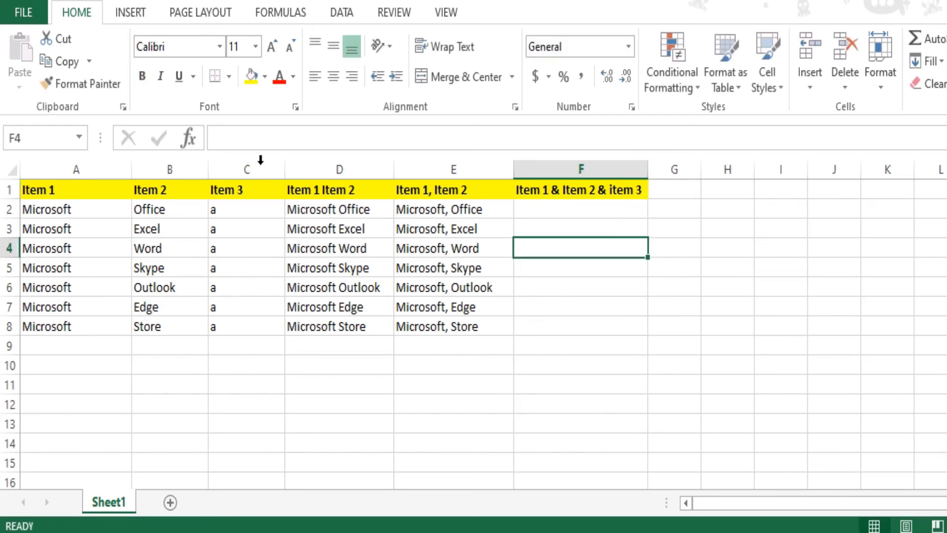
- Examine the three item columns and the ampersand separator in the F1 header
left_click(72, 168)
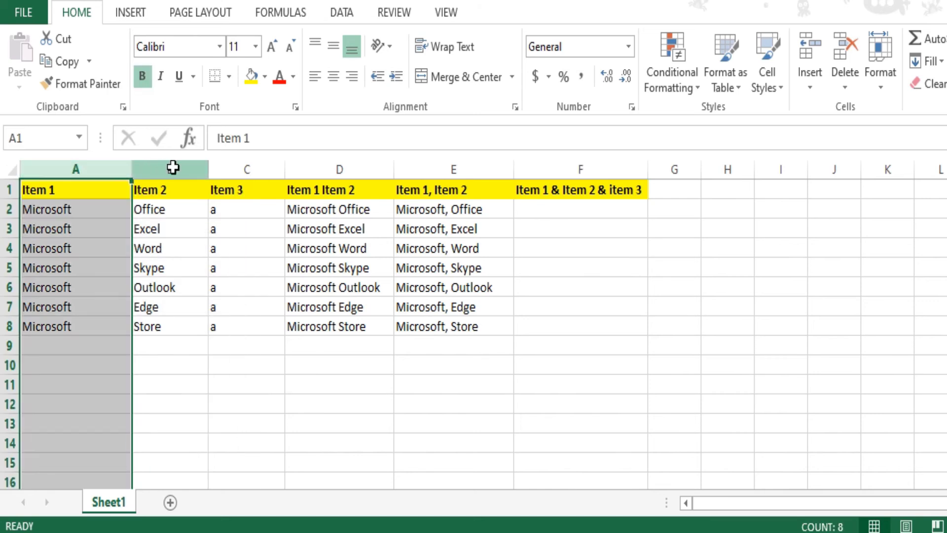
left_click(172, 168)
left_click(270, 167)
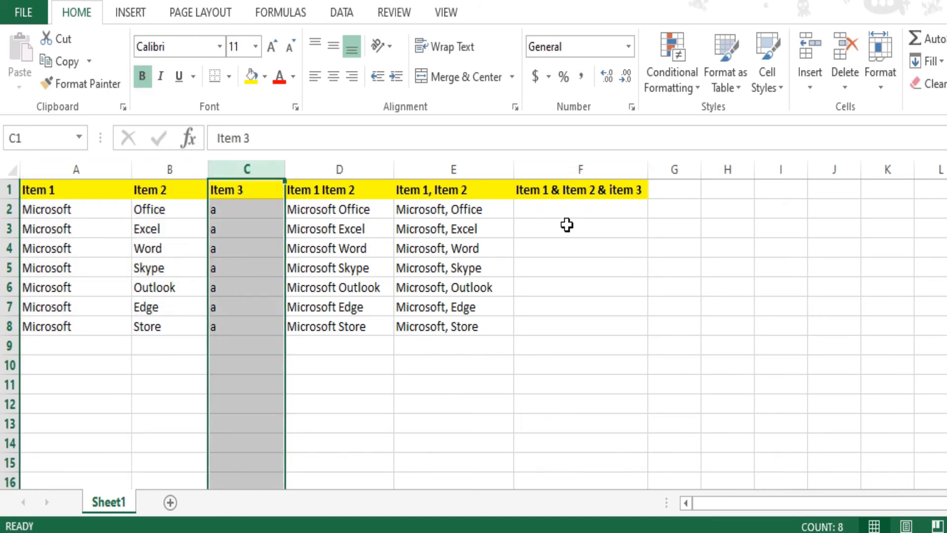
left_click(551, 207)
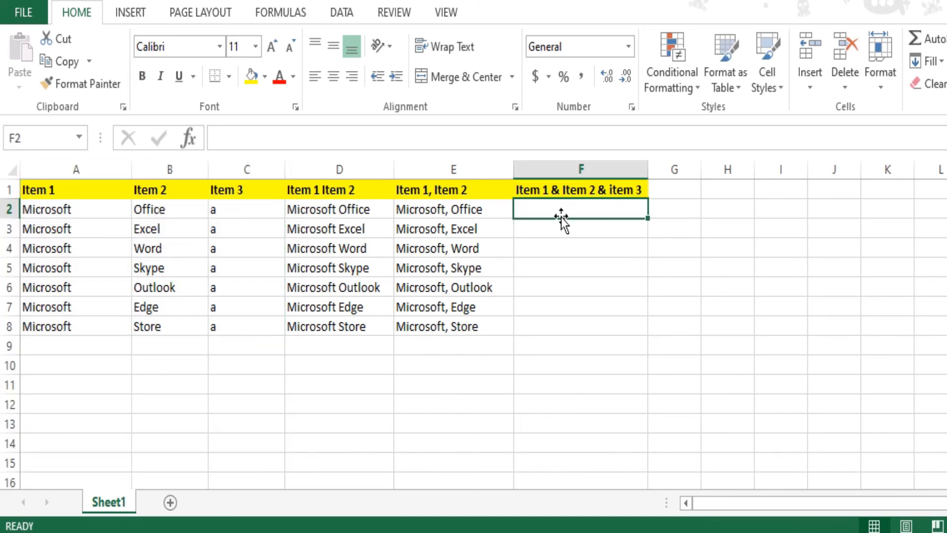
double_click(555, 190)
key("shift+Left")
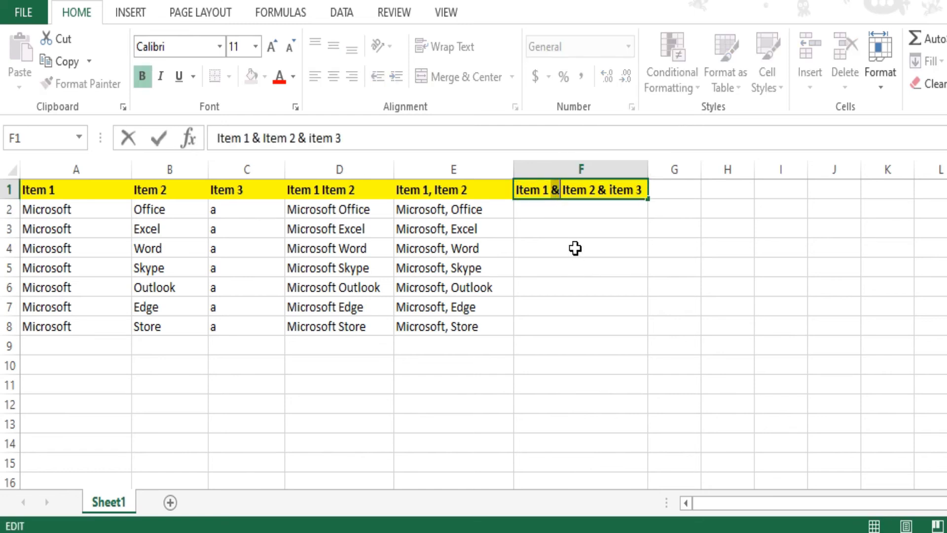
- Enter the formula =A2&"& "&B2&"& "&C2 in F2 to join the three items with ampersand separators
left_click(568, 212)
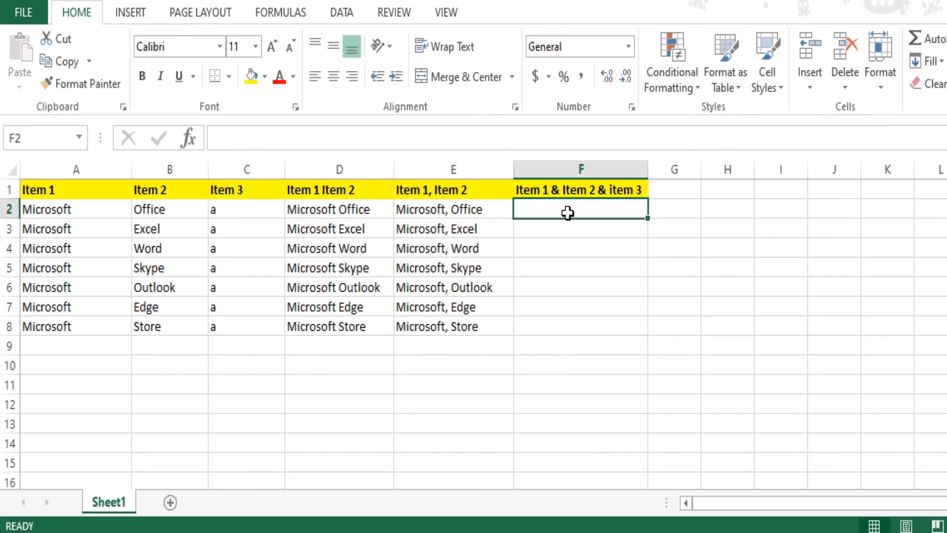
type("=")
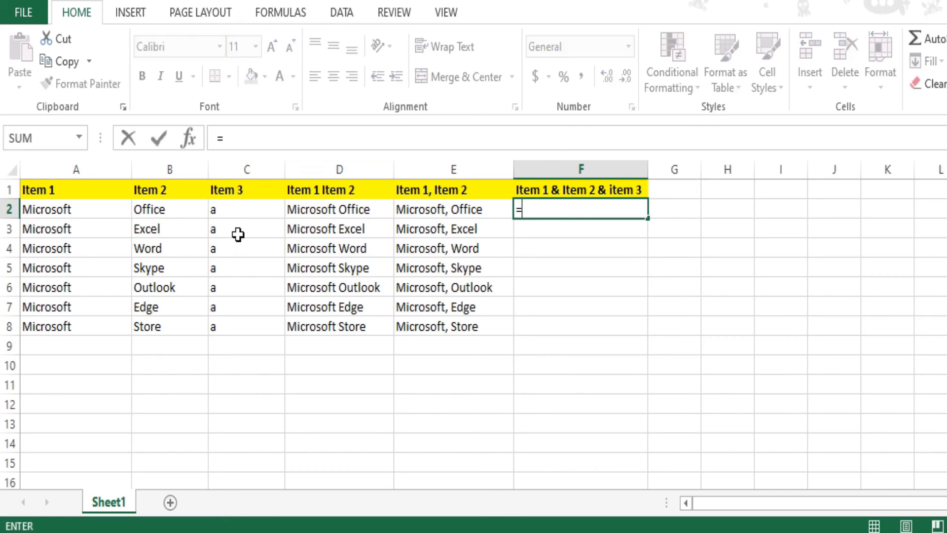
left_click(81, 210)
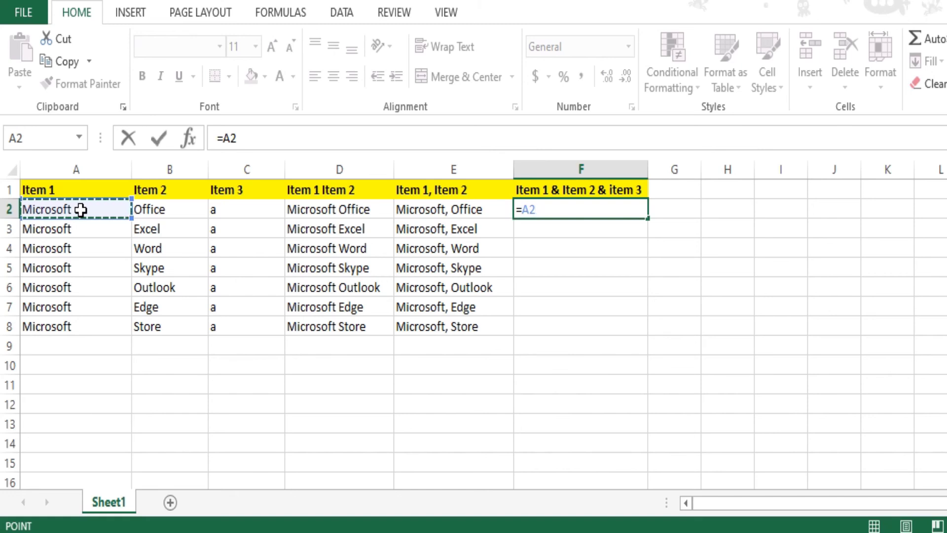
type("&\"")
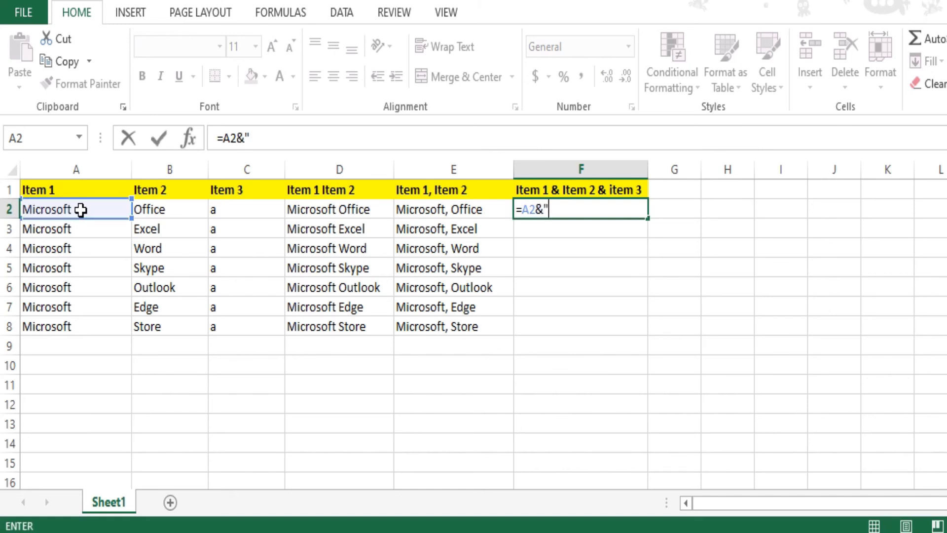
type("\"")
key("BackSpace")
type("&")
type("\"& \"&")
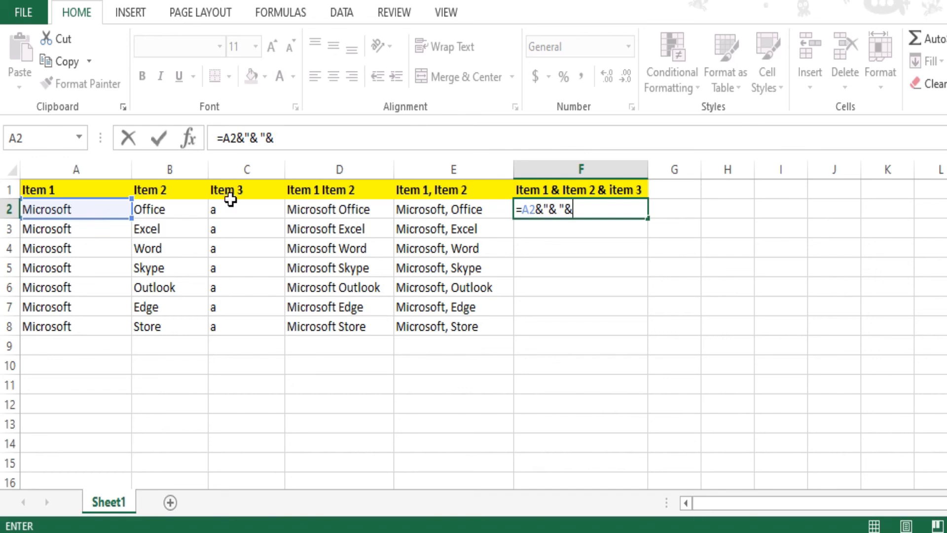
left_click(155, 208)
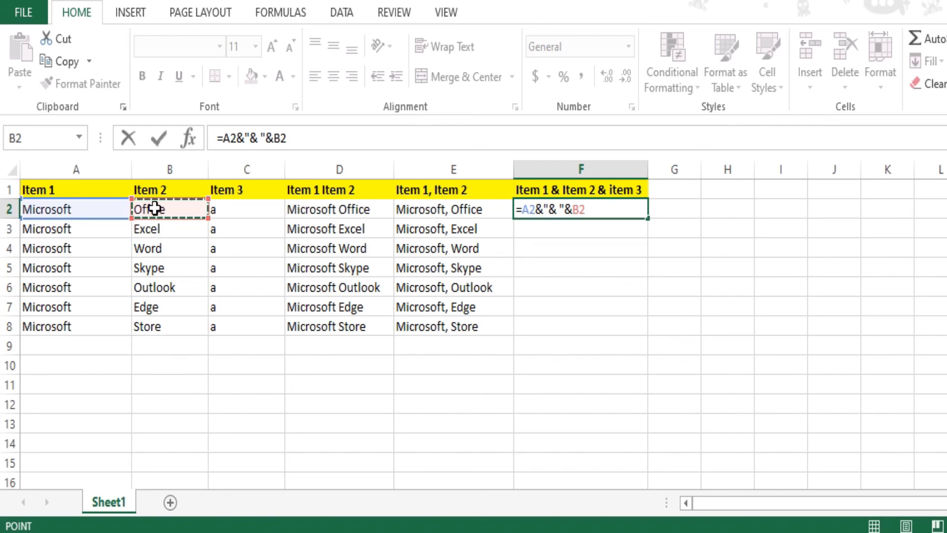
type("&")
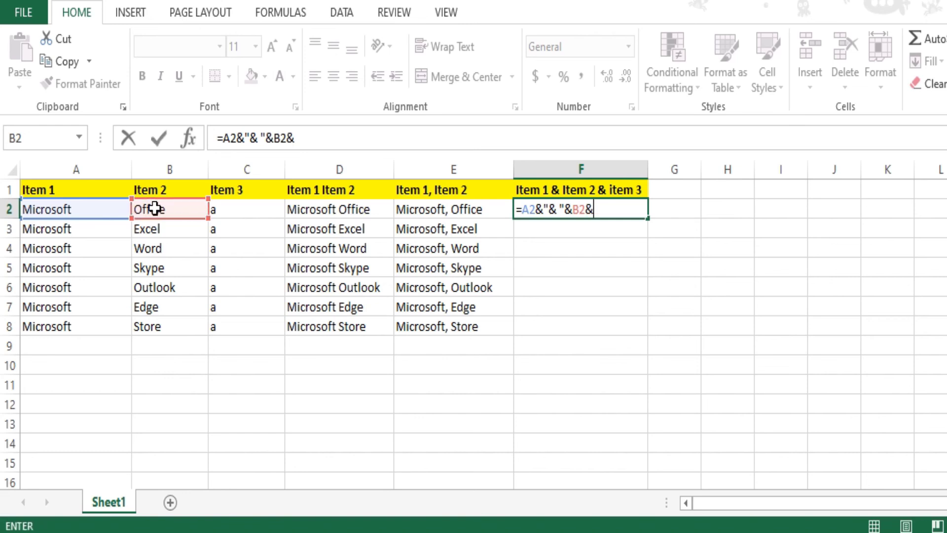
type("\"& \"&")
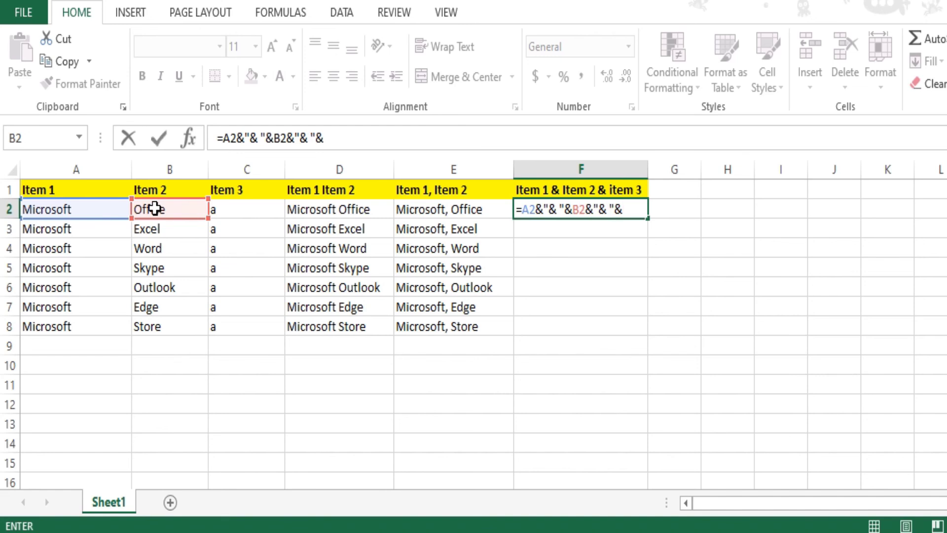
left_click(229, 208)
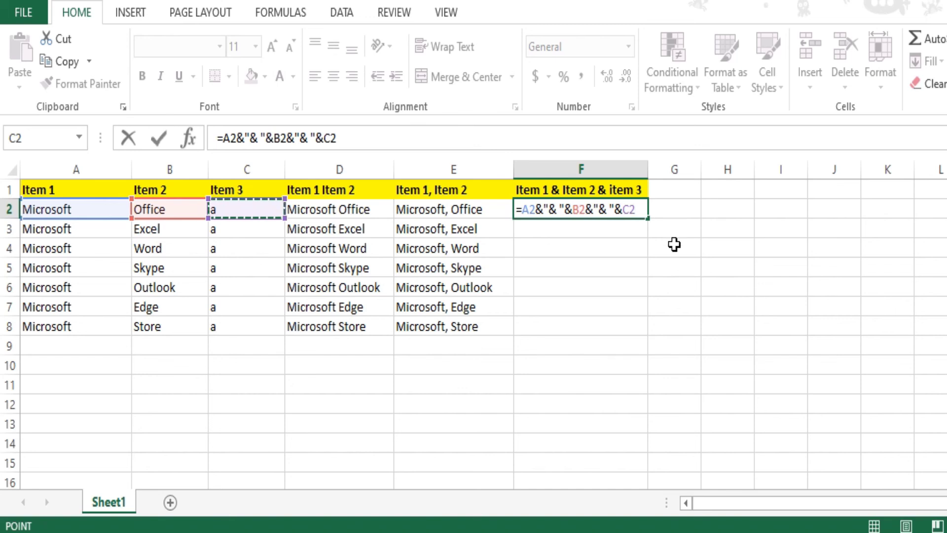
key("Return")
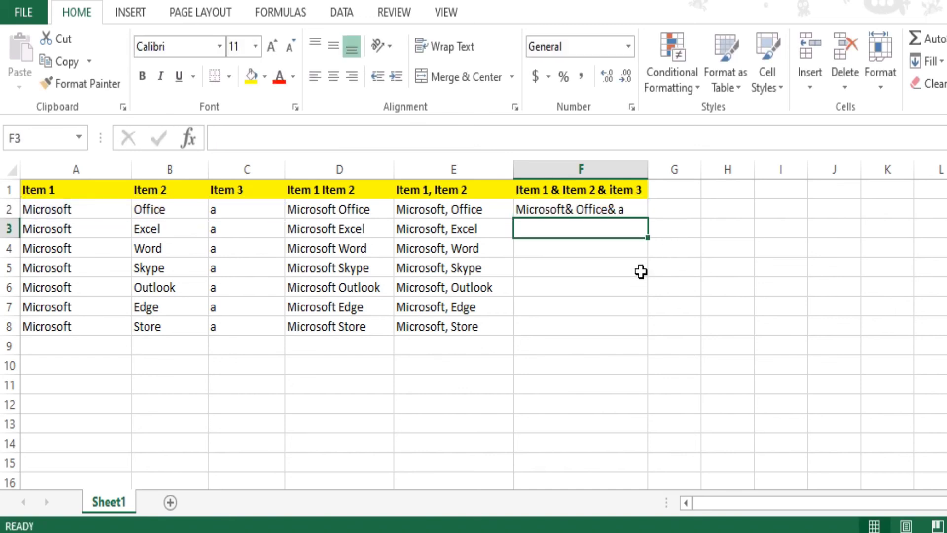
- Add a space before each ampersand separator in F2 so the formula reads =A2&" & "&B2&" & "&C2
left_click(575, 212)
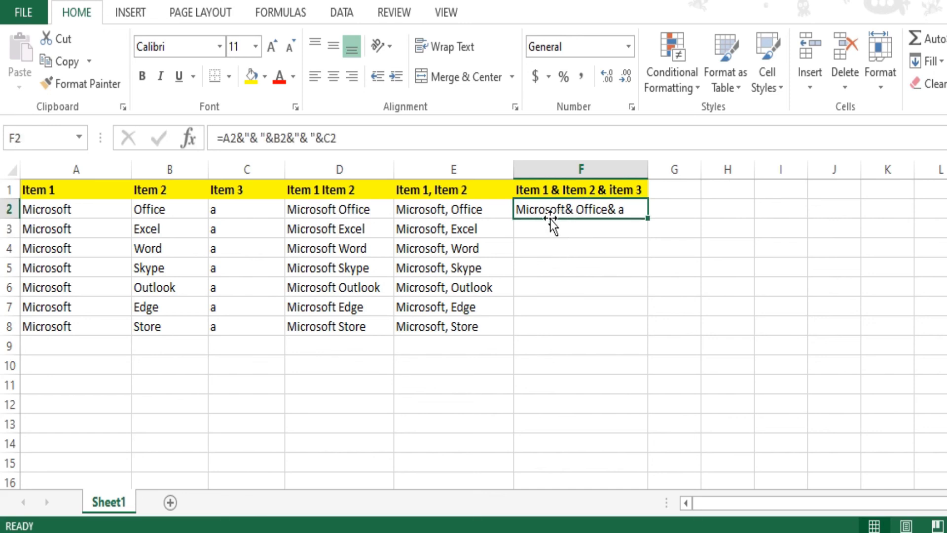
double_click(578, 209)
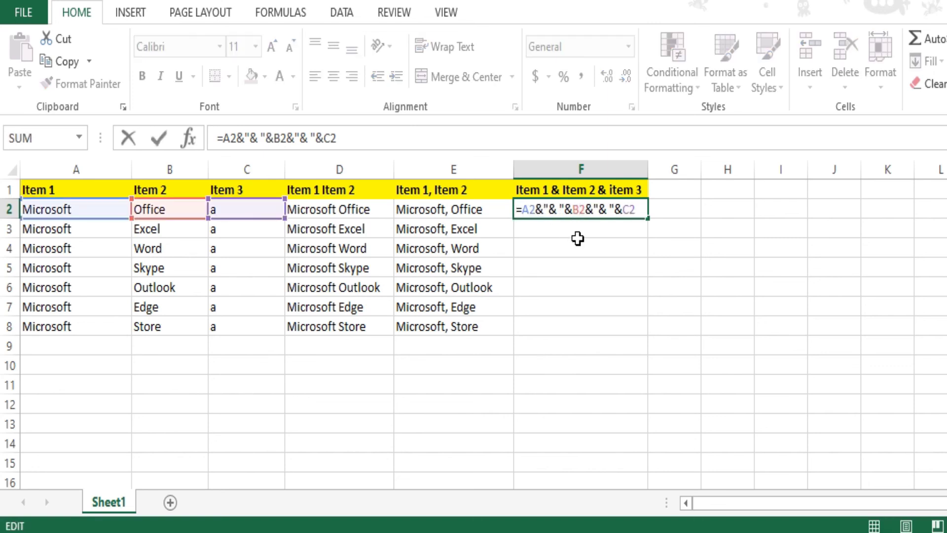
left_click(547, 209)
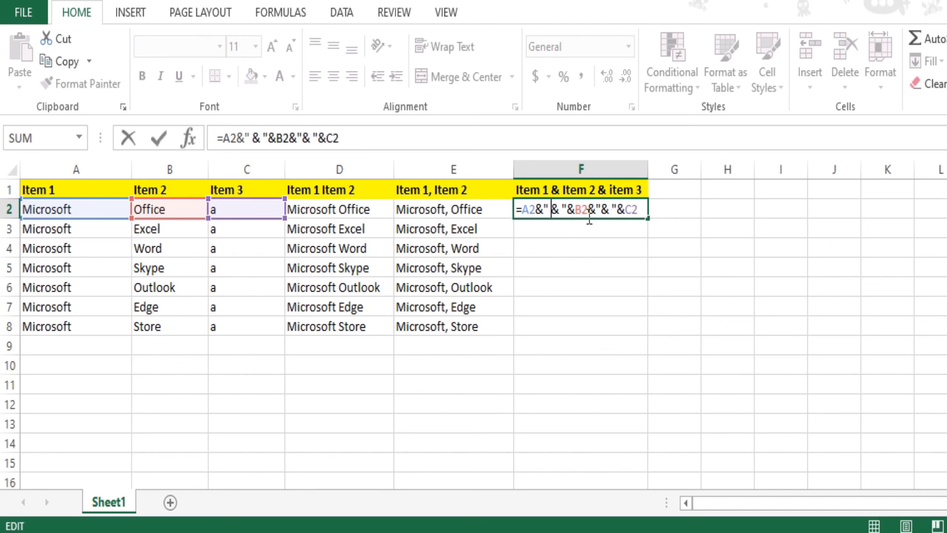
left_click(601, 209)
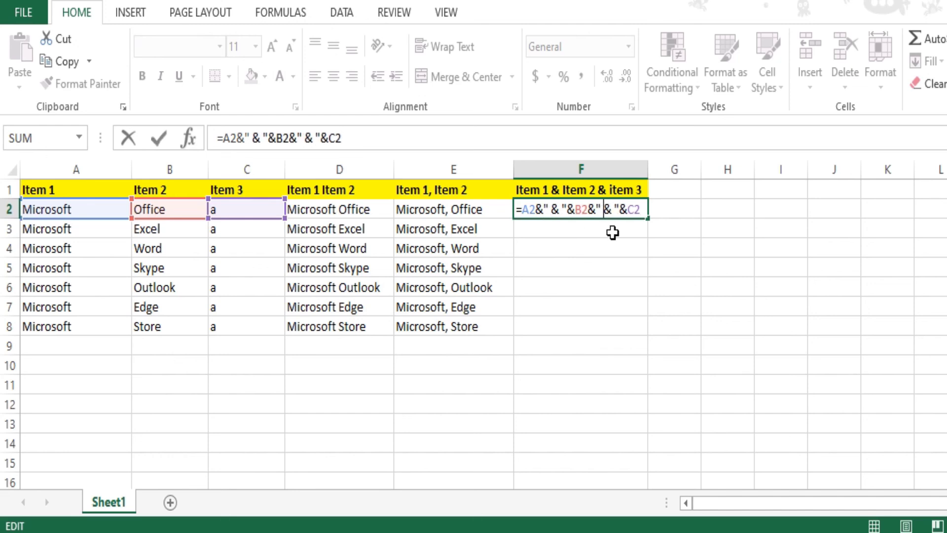
key("Return")
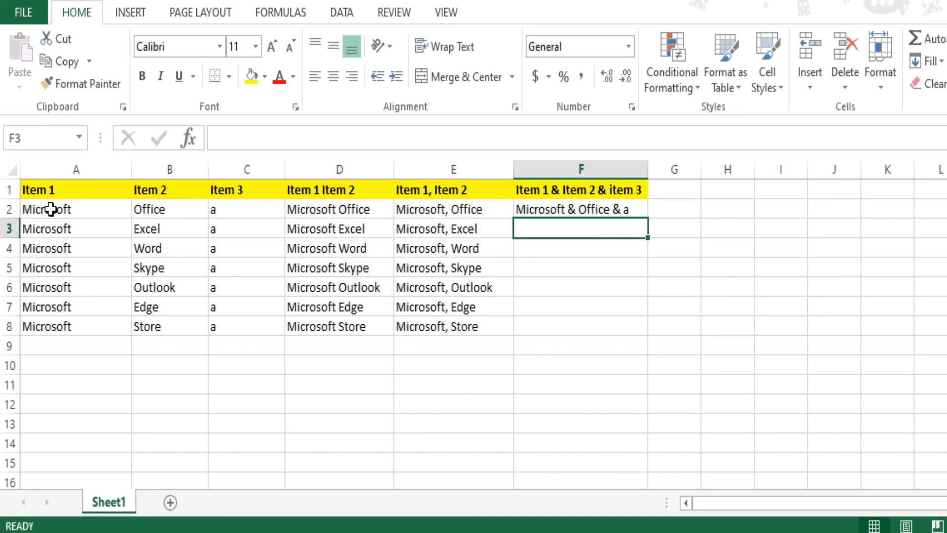
- Fill the F2 formula down to F8 and replace the formulas in F2:F8 with their plain values
left_click(630, 209)
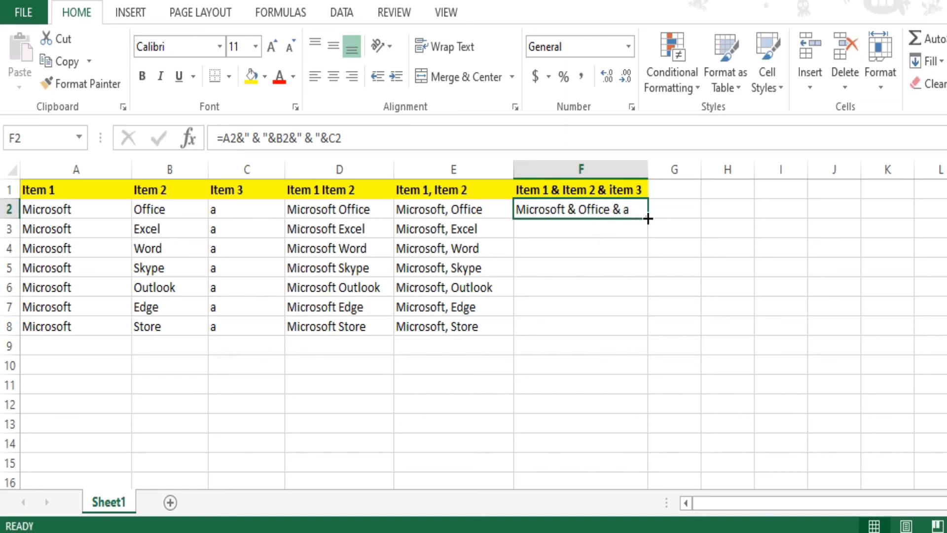
double_click(647, 219)
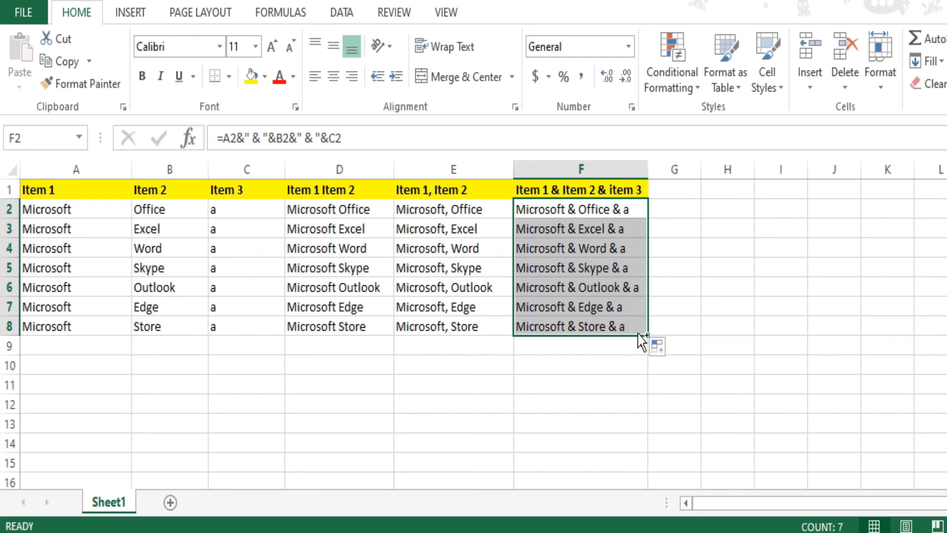
key("ctrl+c")
right_click(601, 328)
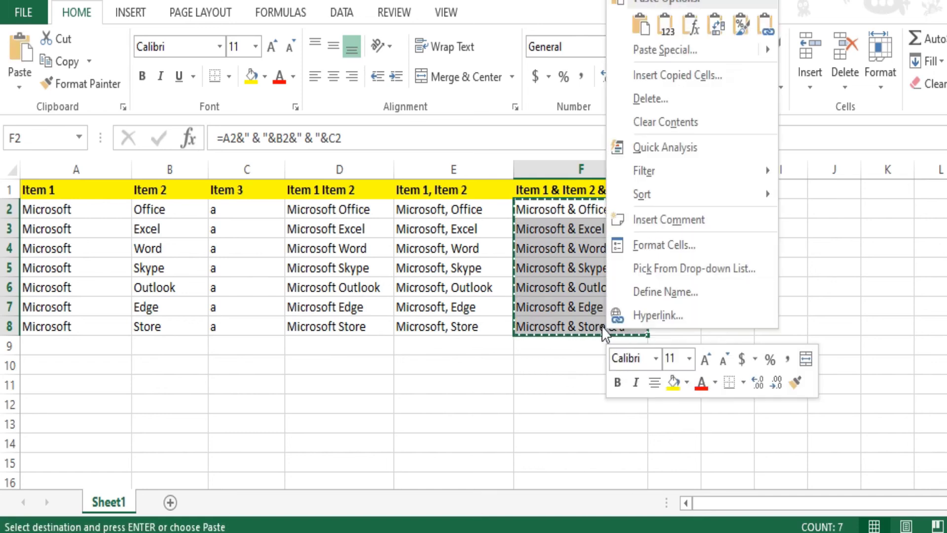
left_click(668, 30)
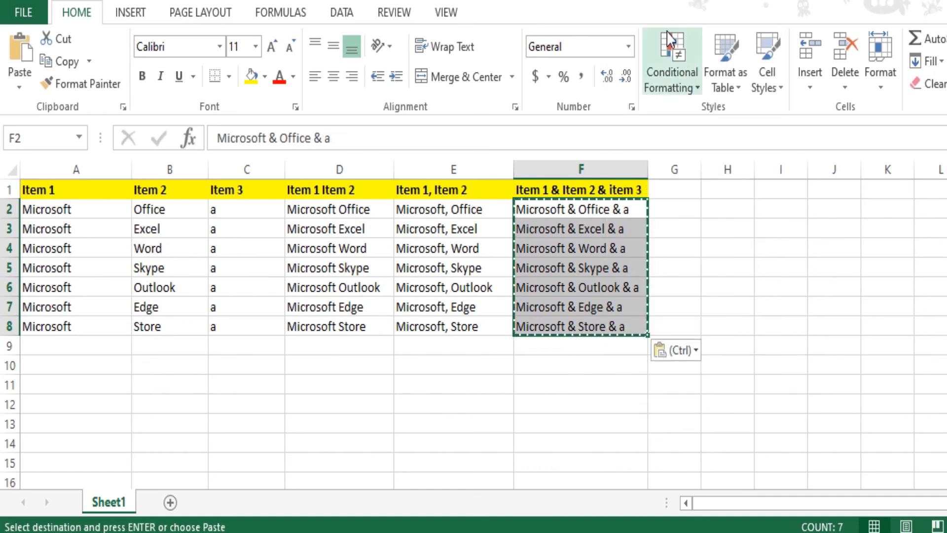
left_click(463, 345)
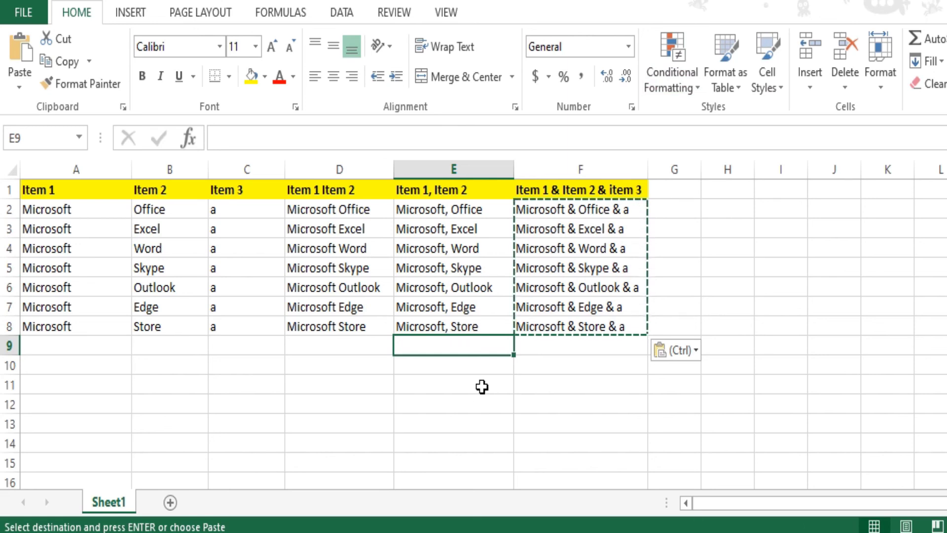